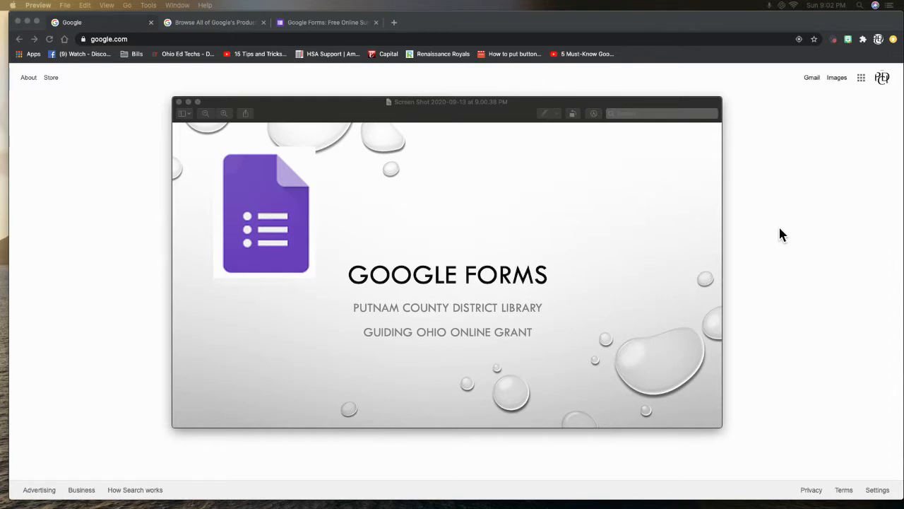
# Bring the Google homepage forward and open the full list of Google products from the apps launcher.
pyautogui.click(809, 168)
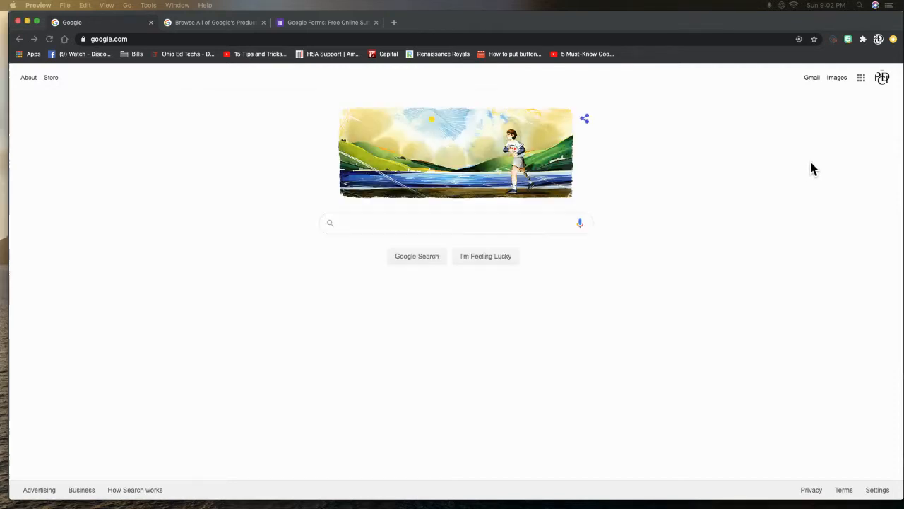
pyautogui.click(860, 80)
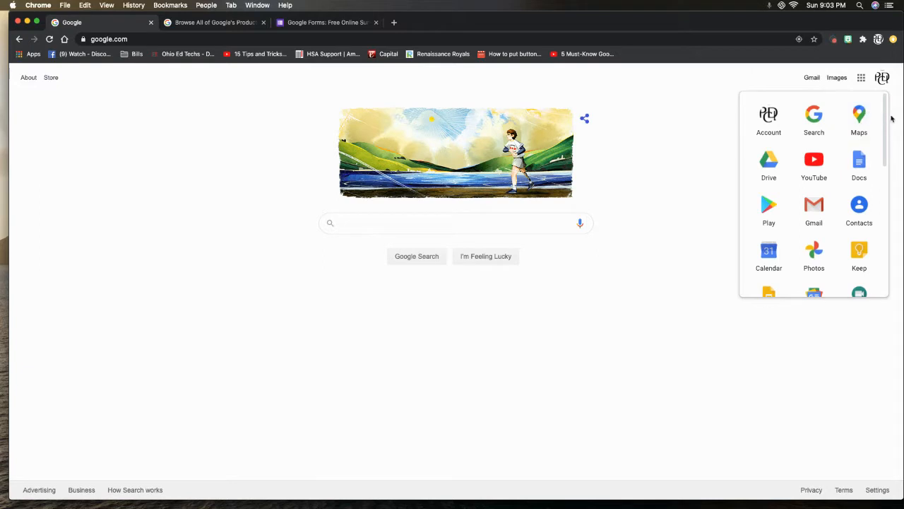
pyautogui.moveTo(884, 120); pyautogui.dragTo(866, 249)
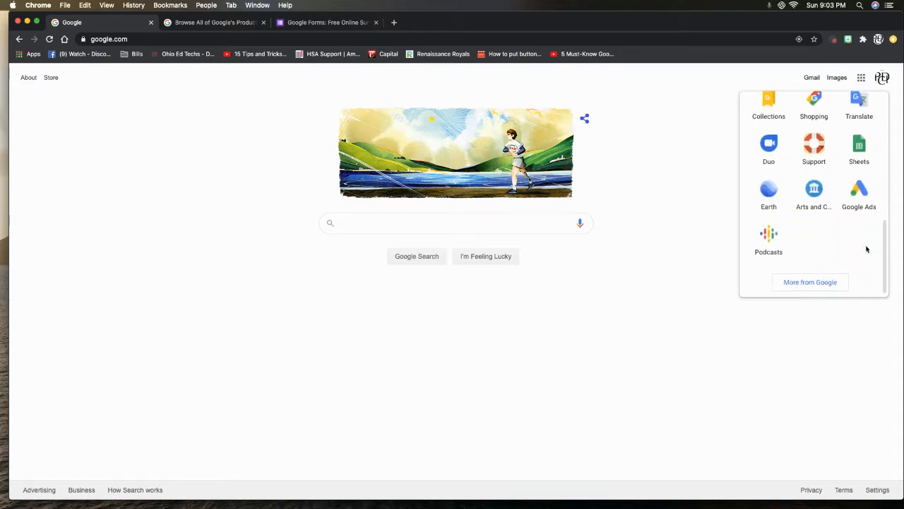
pyautogui.click(820, 283)
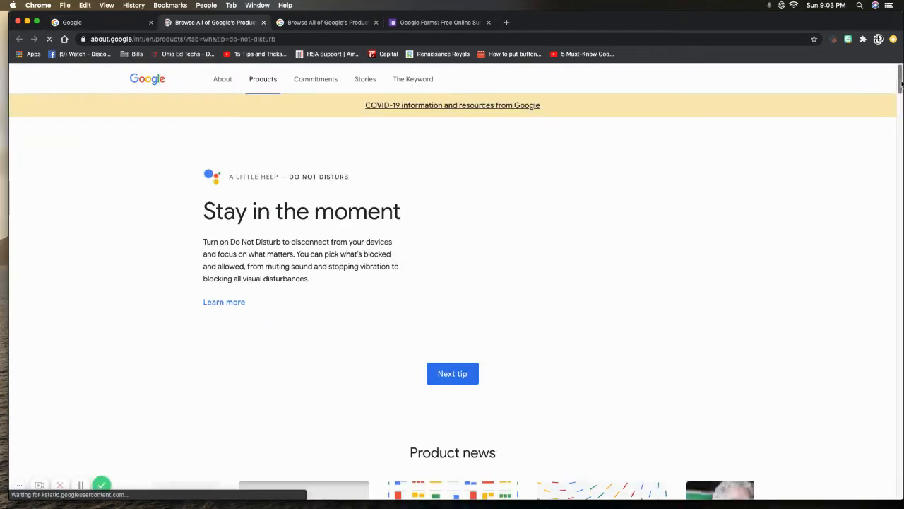
# Find Forms under All products and go to the personal version of Google Forms.
pyautogui.moveTo(901, 83); pyautogui.dragTo(881, 423)
pyautogui.scroll(-3, 874, 271)
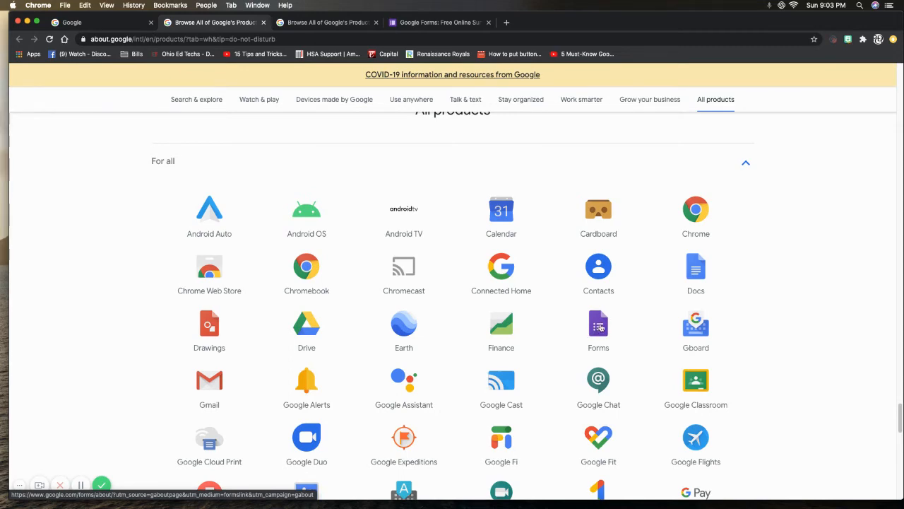
pyautogui.click(600, 327)
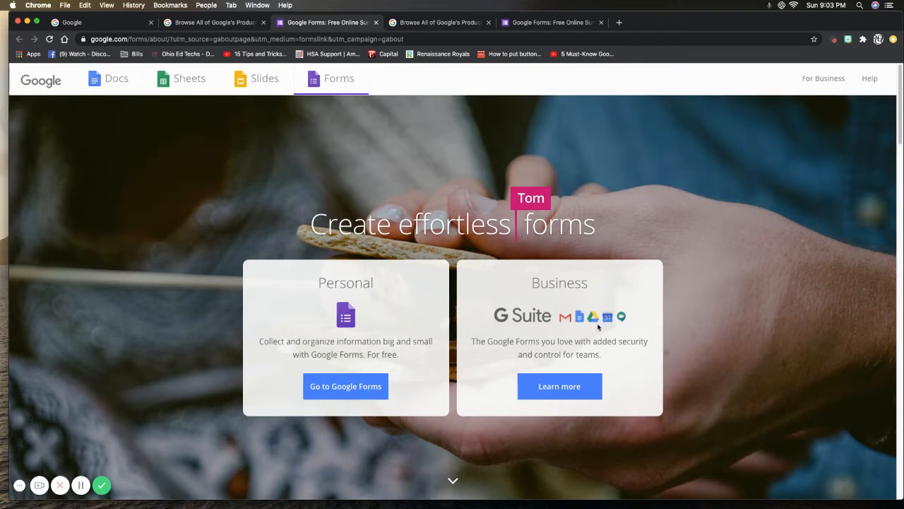
pyautogui.click(346, 388)
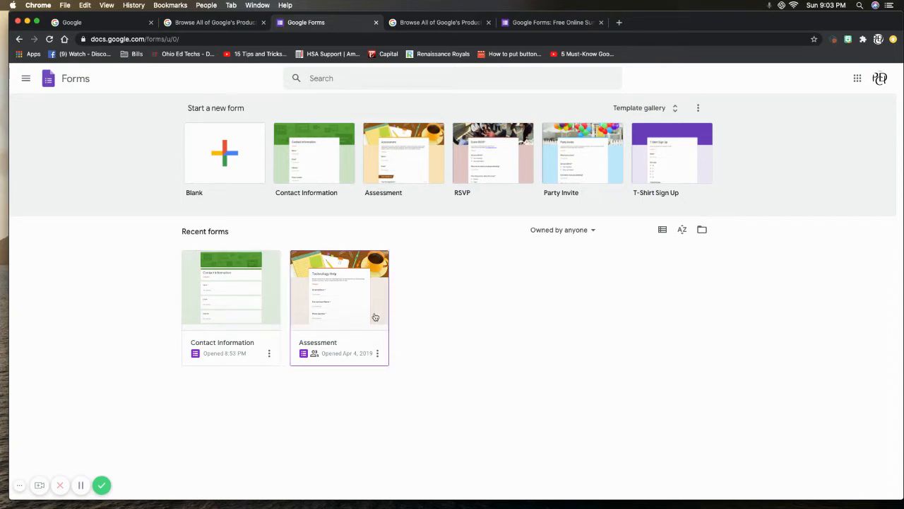
# Create a blank form and title it "Practice Survey".
pyautogui.click(224, 158)
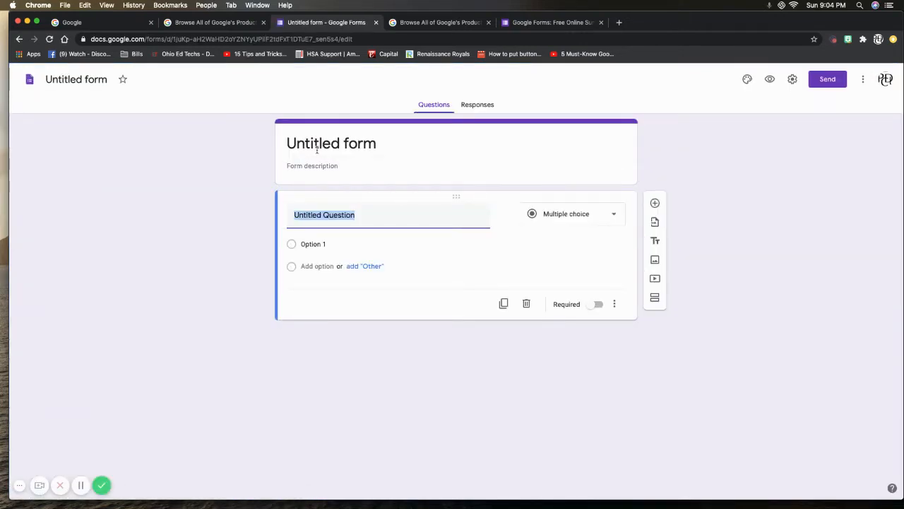
pyautogui.click(385, 142)
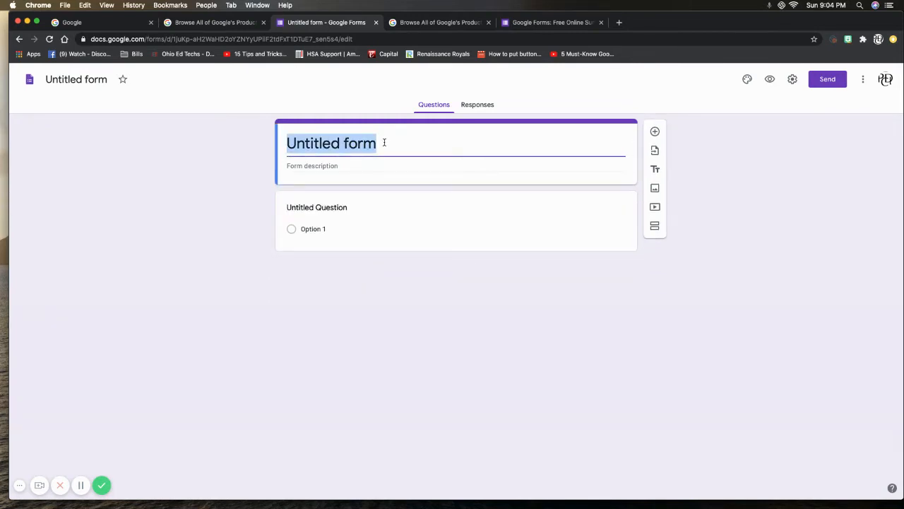
pyautogui.write('Prac')
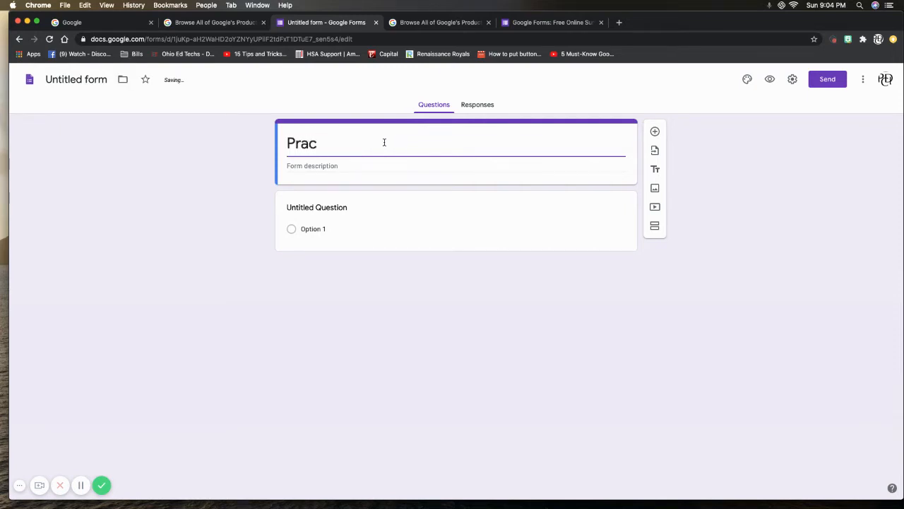
pyautogui.write('tice Survey')
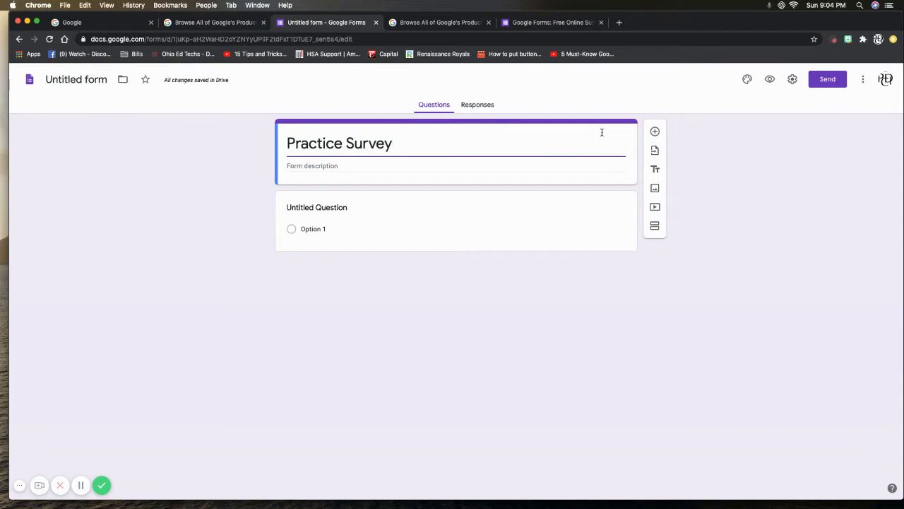
# In the form's theme options, try the two darker purple background colors and show the available font styles.
pyautogui.click(747, 81)
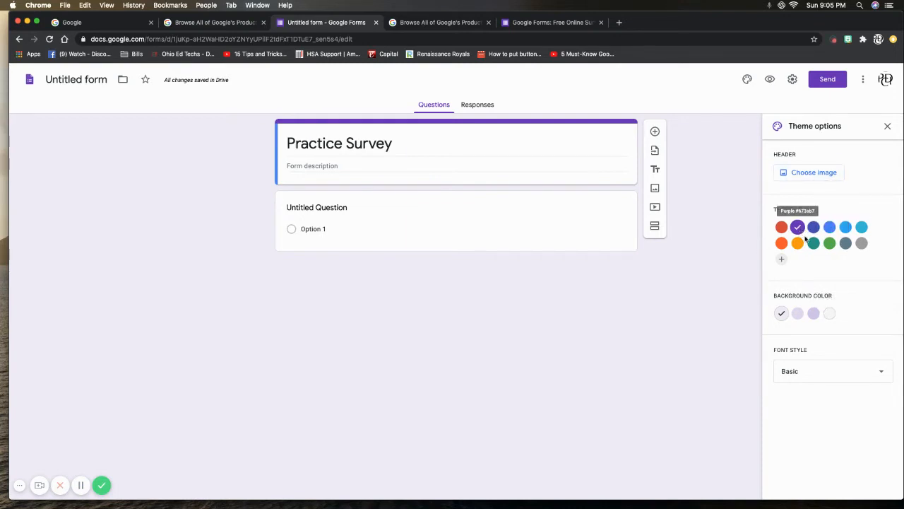
pyautogui.click(797, 314)
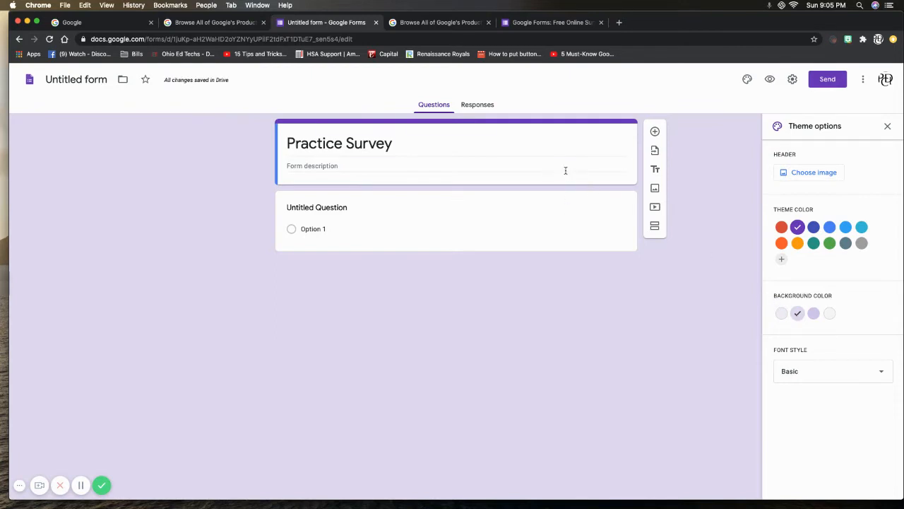
pyautogui.click(814, 314)
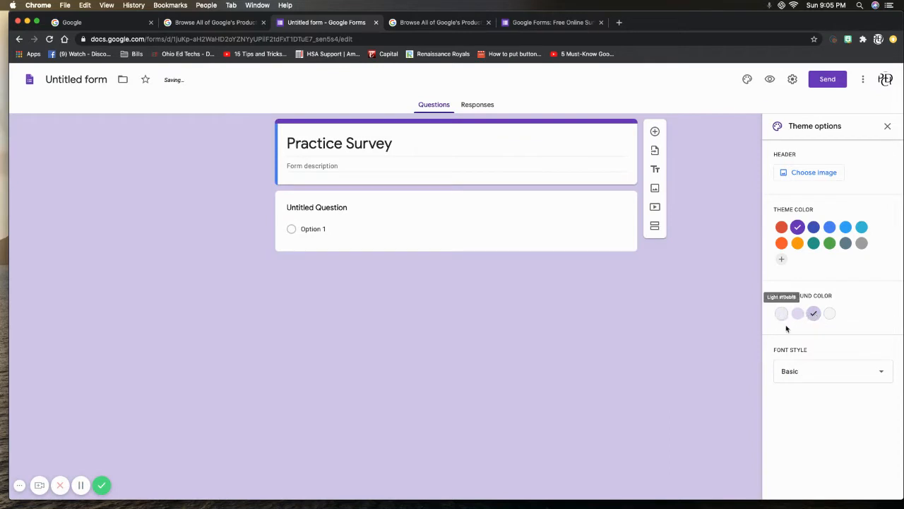
pyautogui.click(843, 374)
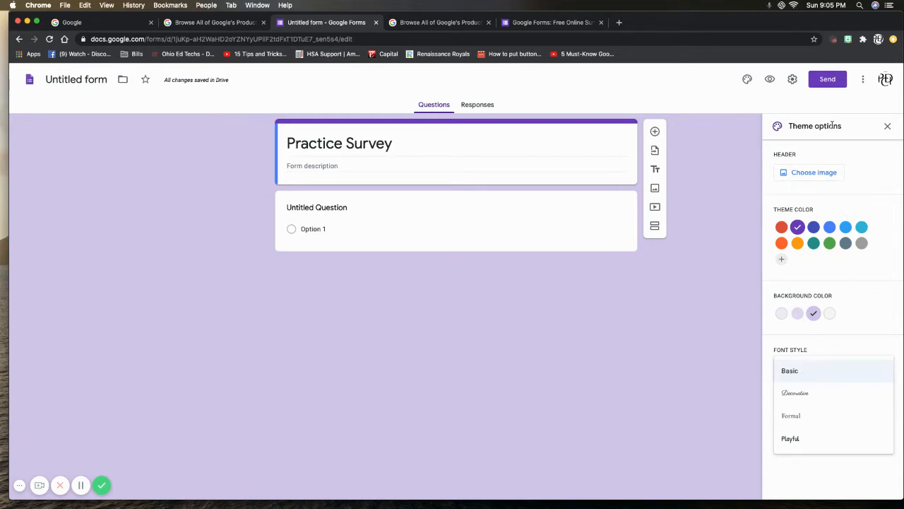
# Insert the purple bubbles image from the Work and School themes as the form header.
pyautogui.click(818, 173)
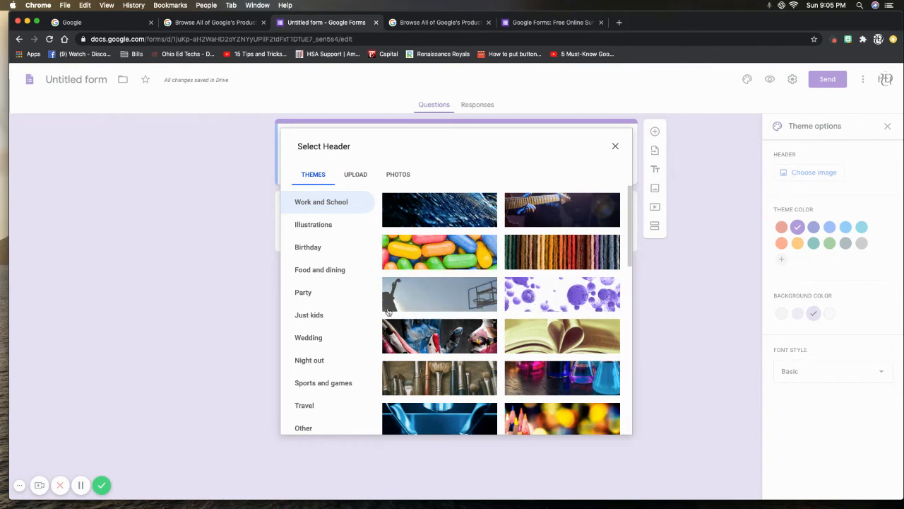
pyautogui.click(575, 295)
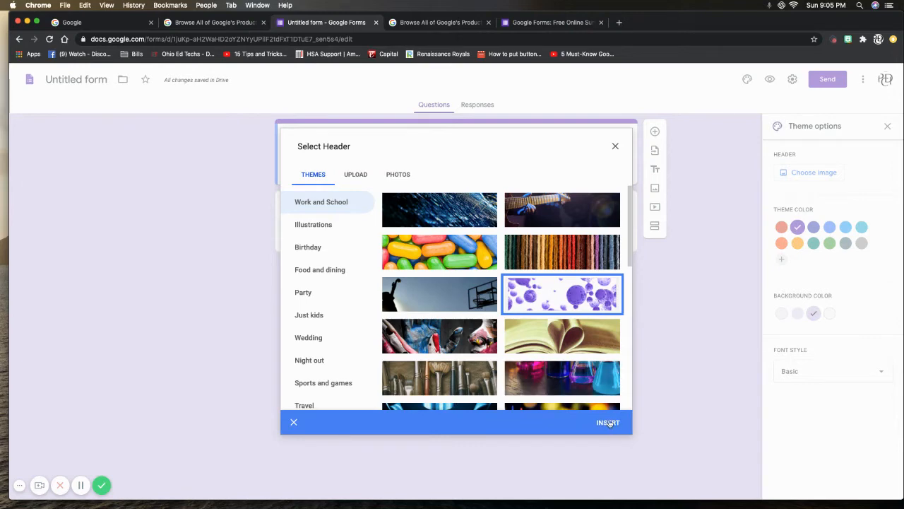
pyautogui.click(608, 422)
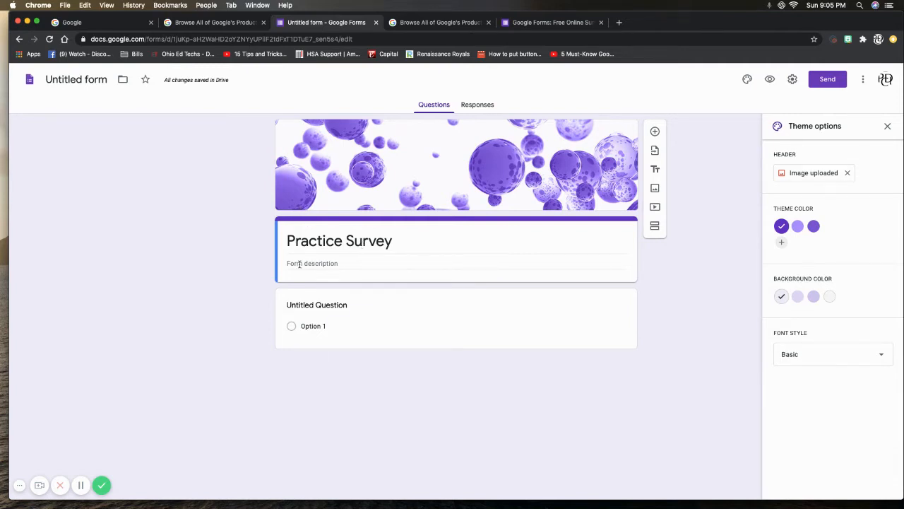
# Enter "Please answer all questions" as the form description and "What is your name?" as the first question.
pyautogui.click(331, 264)
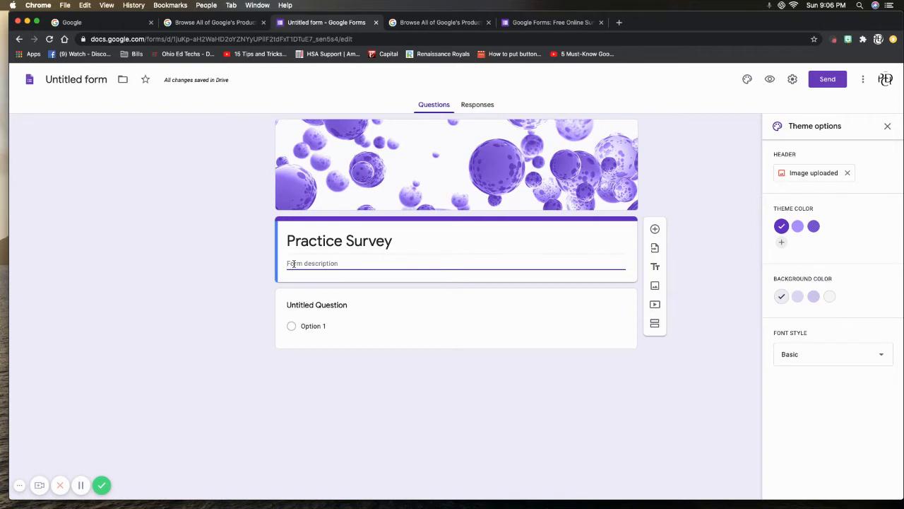
pyautogui.write('Please answer all questions')
pyautogui.click(326, 305)
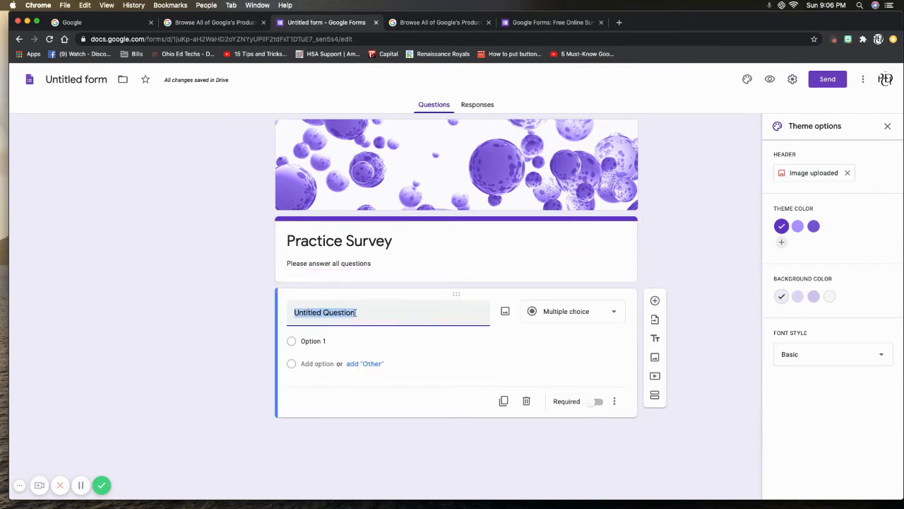
pyautogui.write('What')
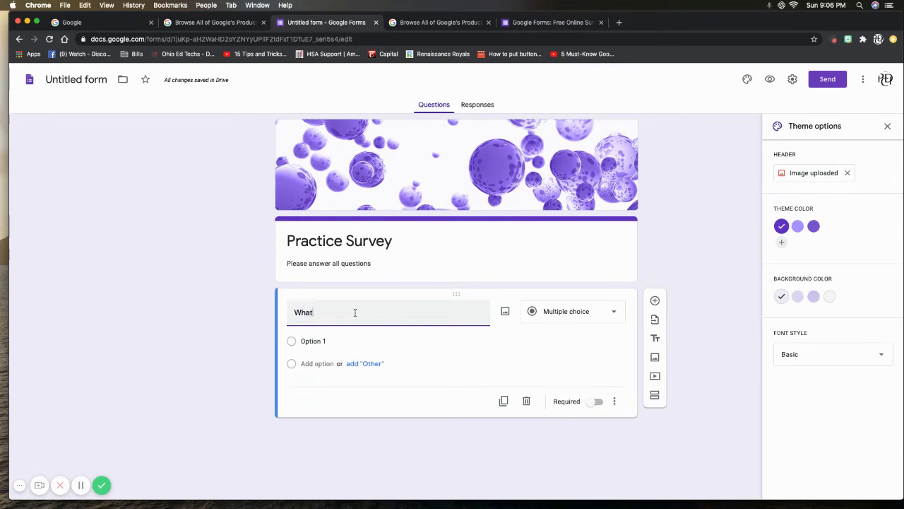
pyautogui.write(' is your m')
pyautogui.write('an')
pyautogui.press('BackSpace')
pyautogui.press('BackSpace')
pyautogui.press('BackSpace')
pyautogui.write('nam')
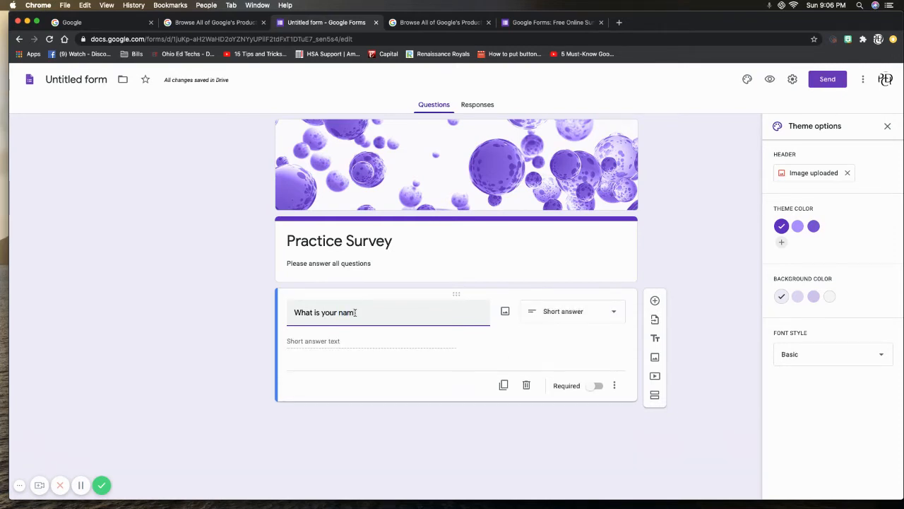
pyautogui.write('e?')
# Set the name question to the Short answer type and make it required.
pyautogui.click(616, 314)
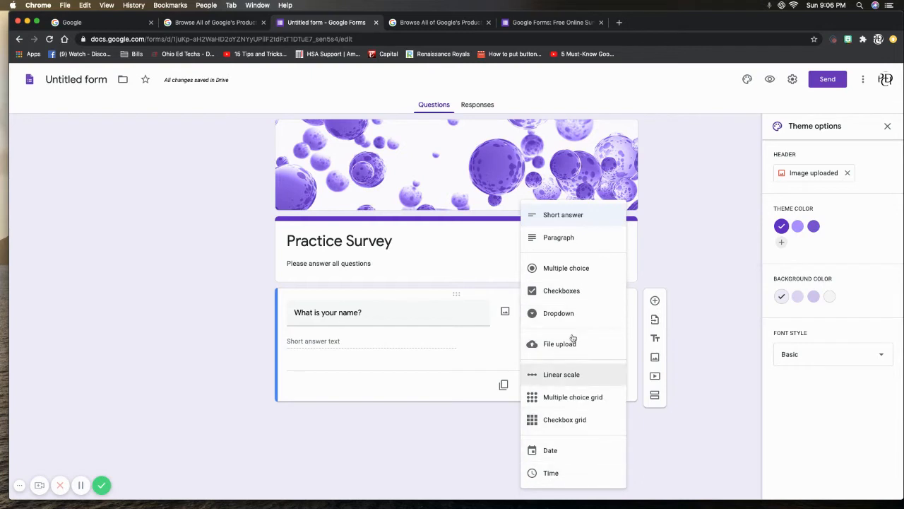
pyautogui.click(566, 216)
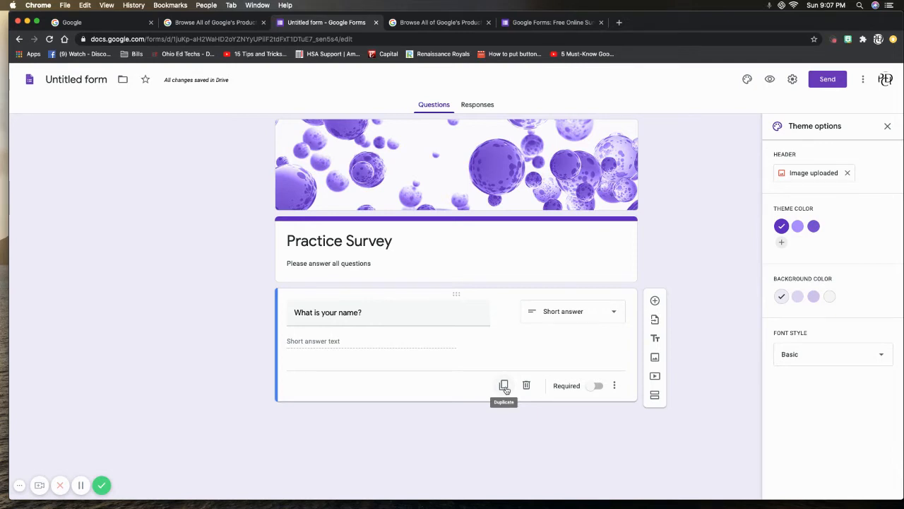
pyautogui.click(595, 387)
# Add a second question reading "How was your service?" with the Multiple choice type.
pyautogui.click(654, 302)
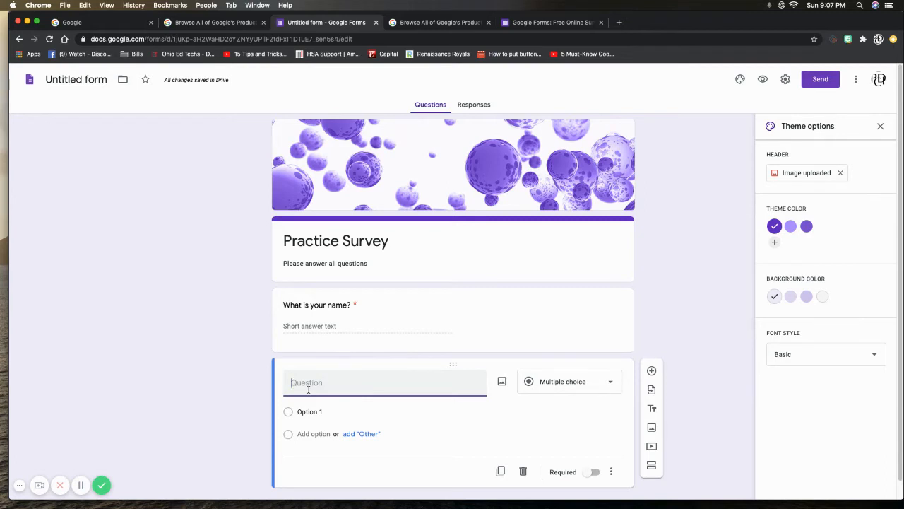
pyautogui.write('How was your ser')
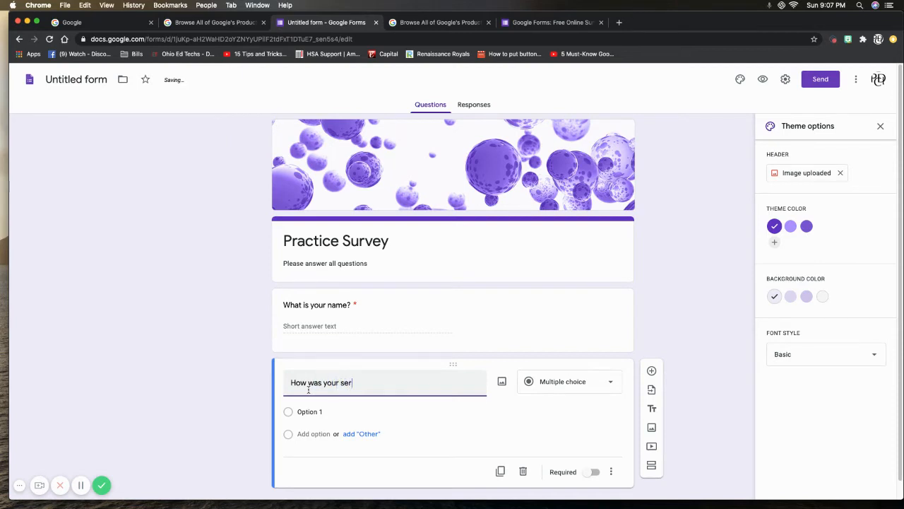
pyautogui.write('ivc')
pyautogui.press('BackSpace')
pyautogui.press('BackSpace')
pyautogui.write('vice?')
pyautogui.click(590, 383)
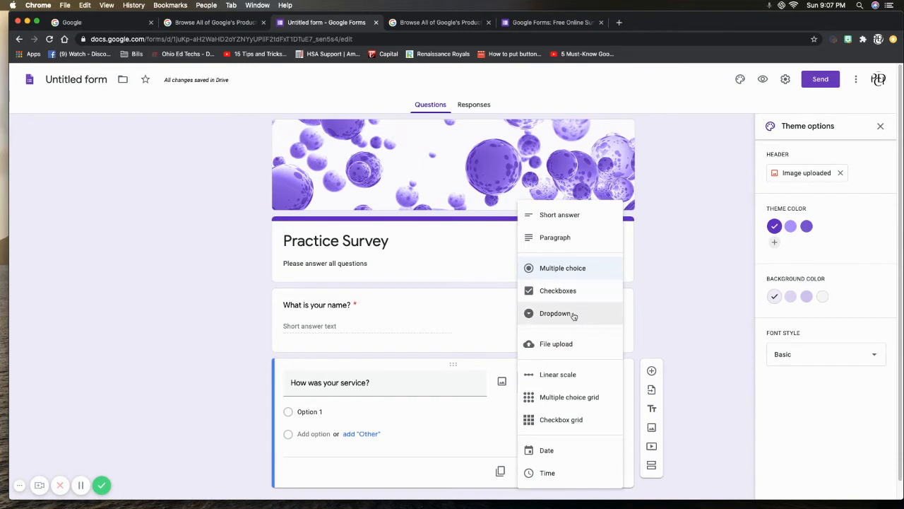
pyautogui.click(570, 270)
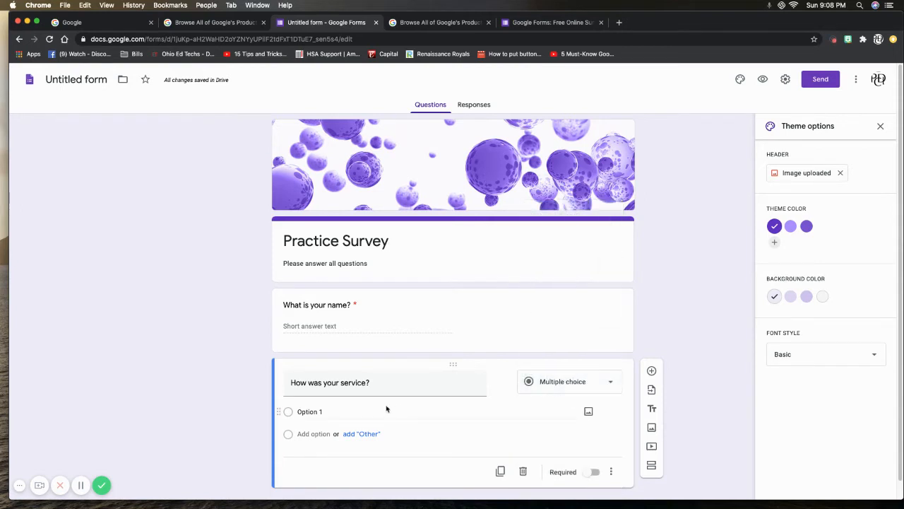
# Fill in the answer choices of the service question as Excellent, Good, Fair, Poor and Other.
pyautogui.click(318, 415)
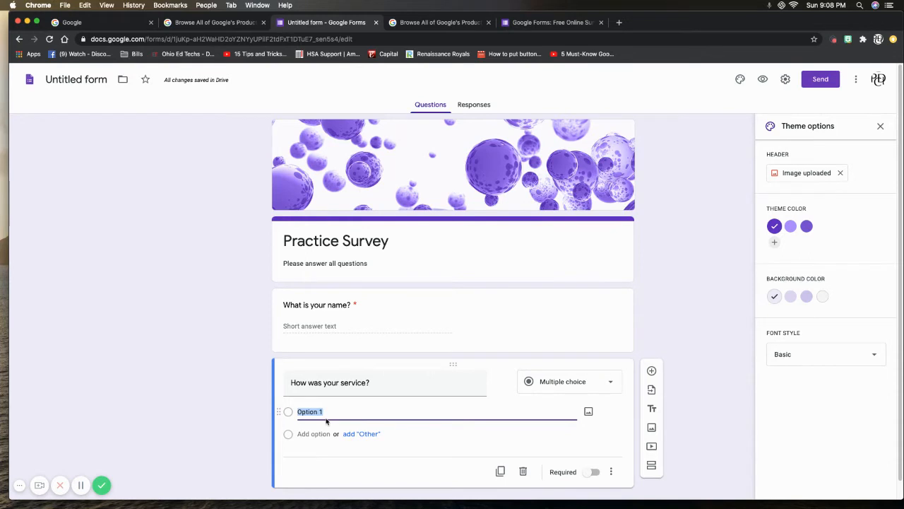
pyautogui.write('Excellent')
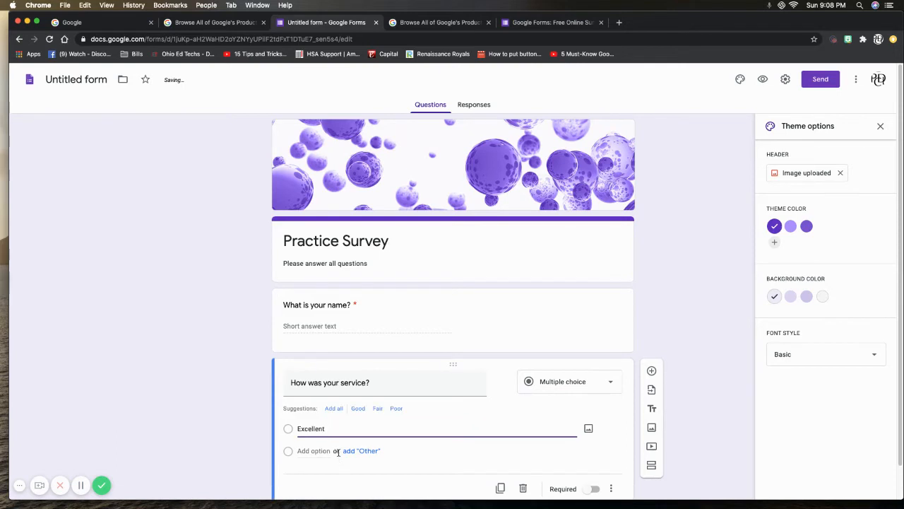
pyautogui.click(316, 450)
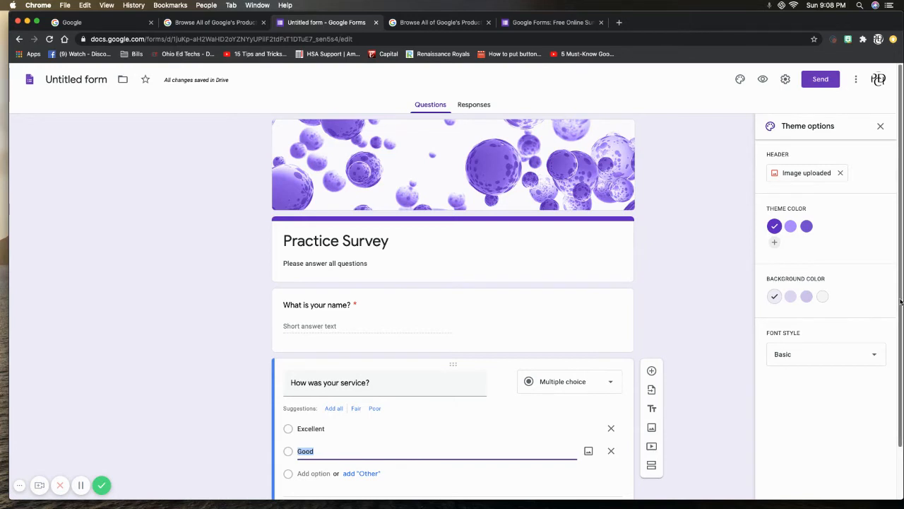
pyautogui.scroll(-2, 900, 302)
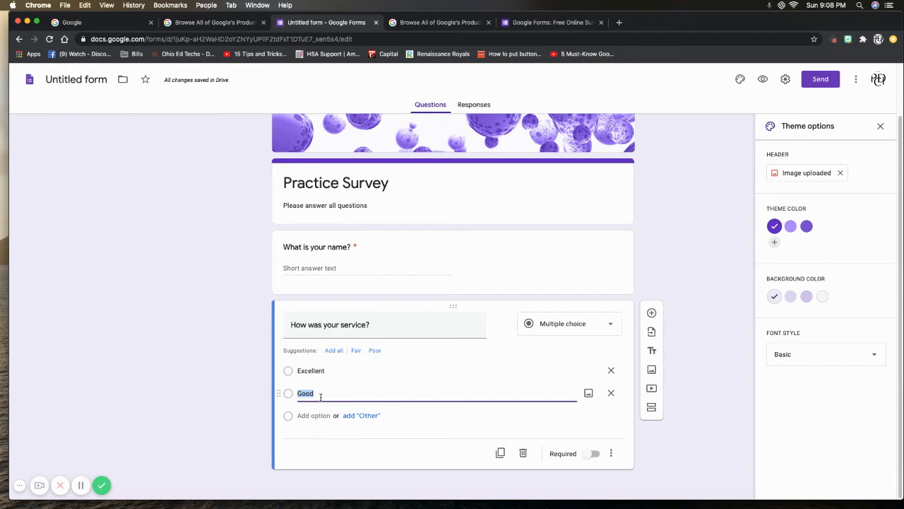
pyautogui.click(308, 416)
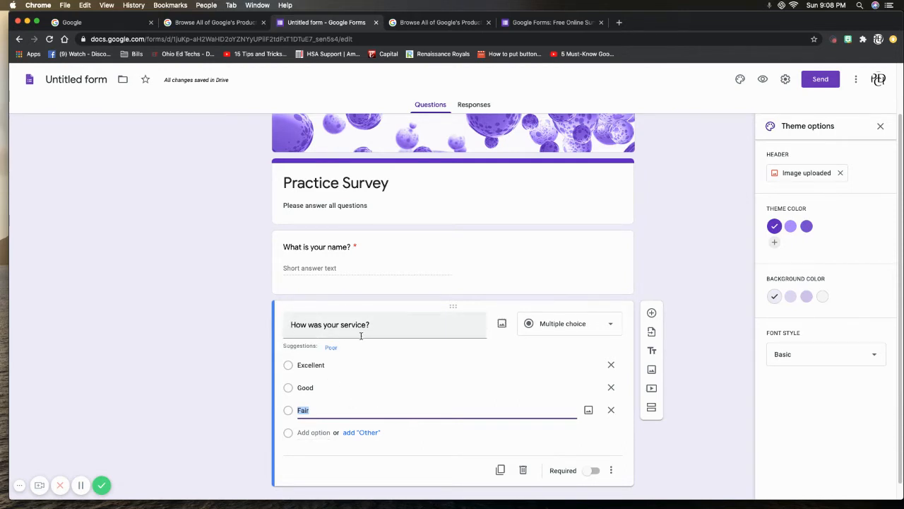
pyautogui.click(315, 434)
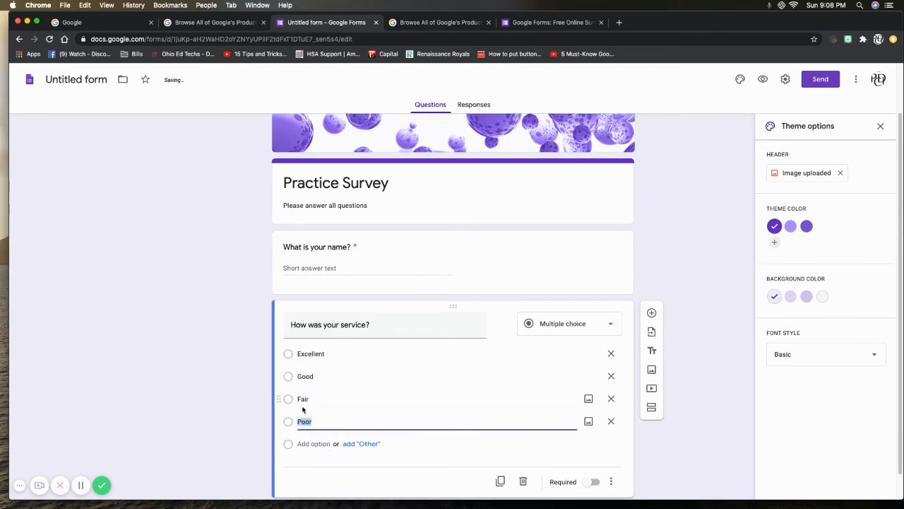
pyautogui.click(321, 442)
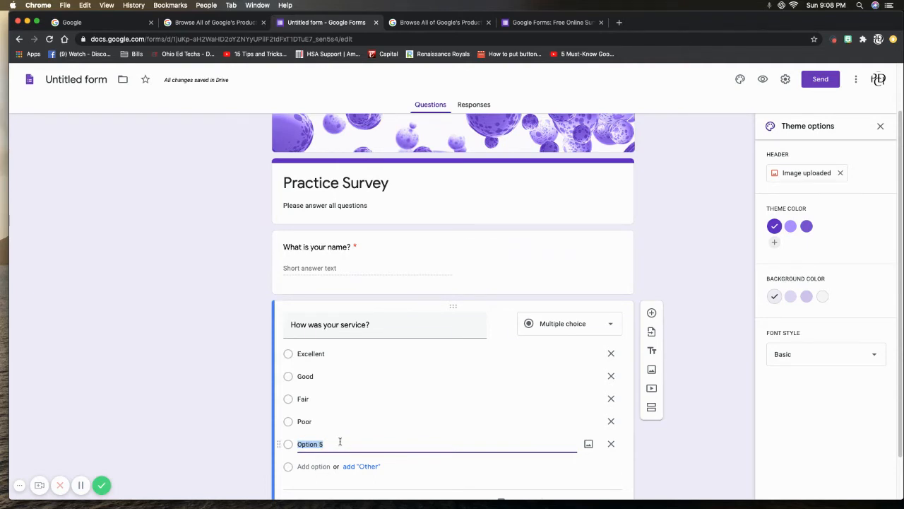
pyautogui.write('Other')
pyautogui.click(478, 475)
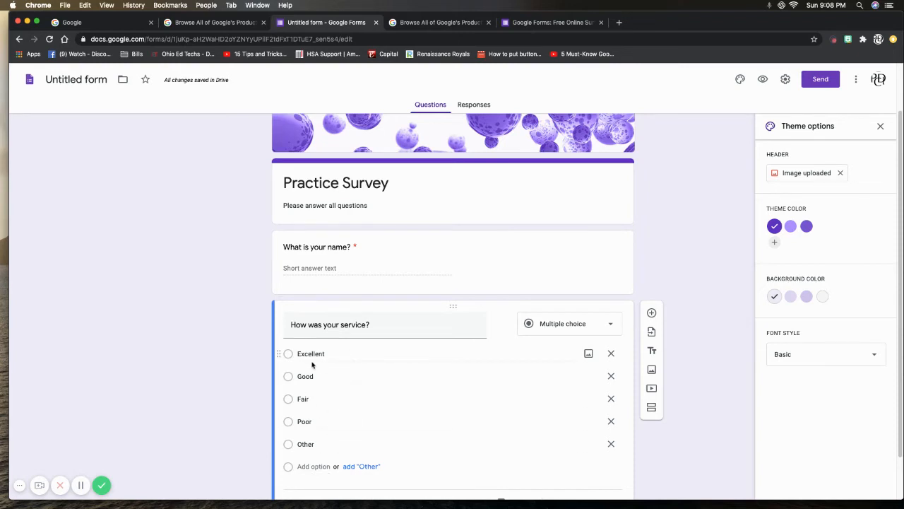
# Upload smile.png from the Desktop as the image for the Excellent option.
pyautogui.click(589, 354)
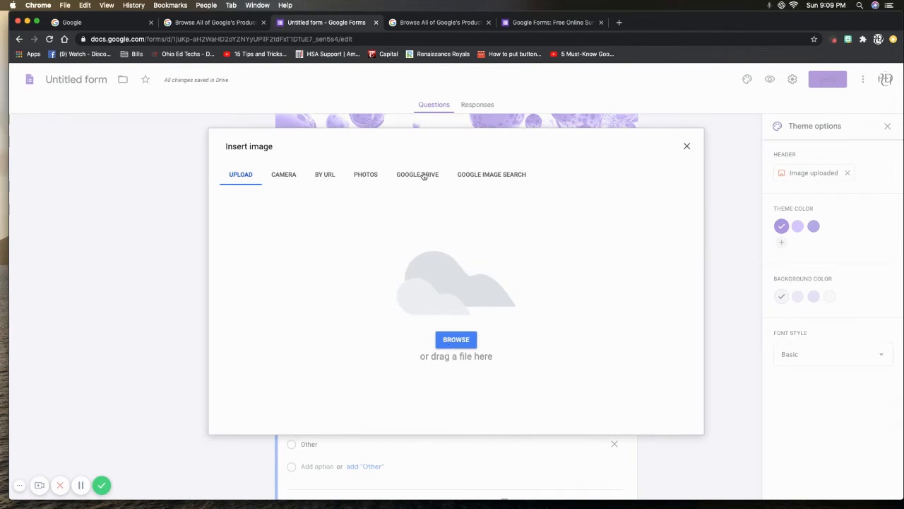
pyautogui.click(461, 345)
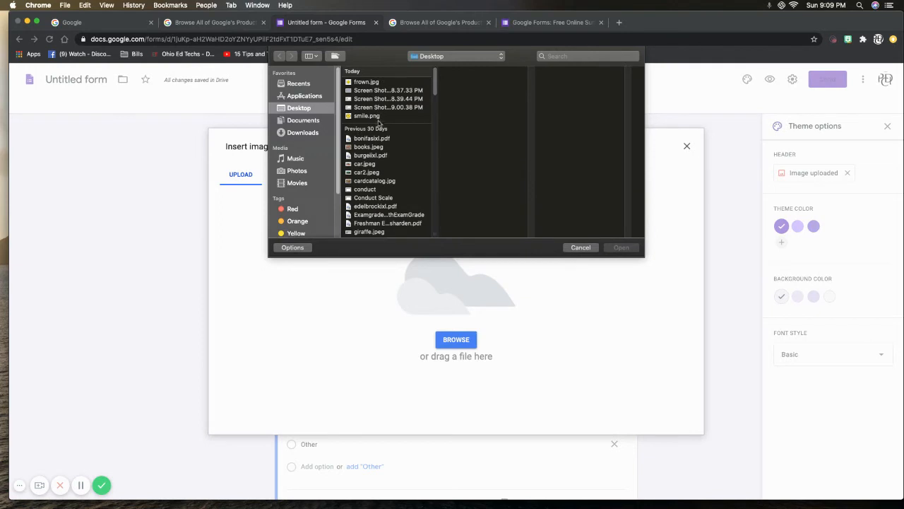
pyautogui.click(369, 117)
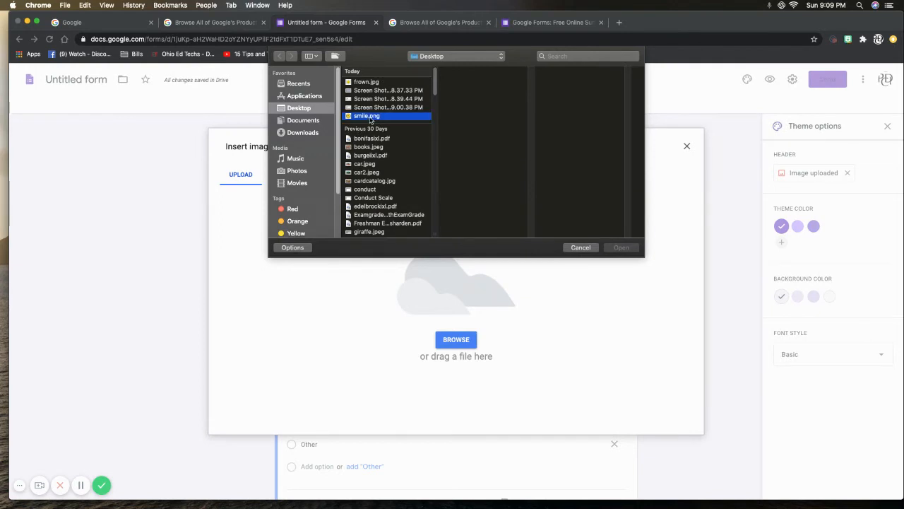
pyautogui.click(623, 249)
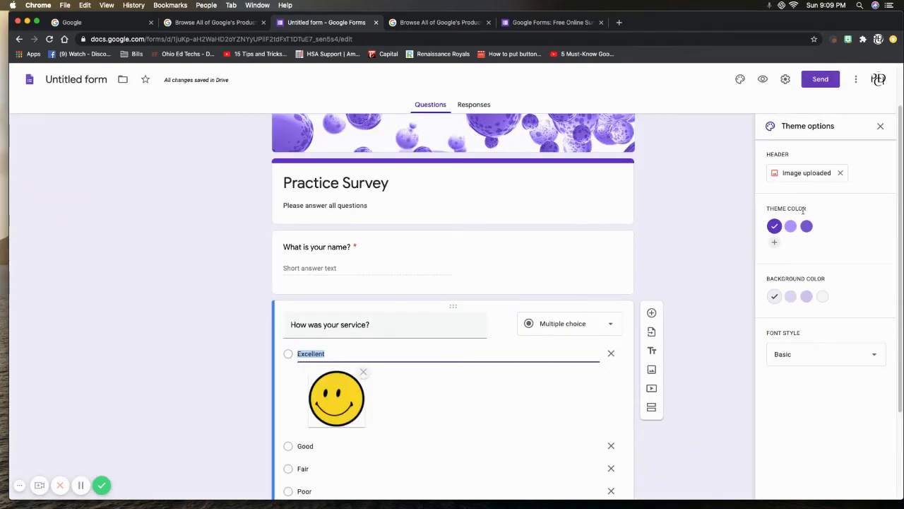
# Upload frown.jpg from the Desktop as the image for the Poor option.
pyautogui.scroll(-3, 897, 233)
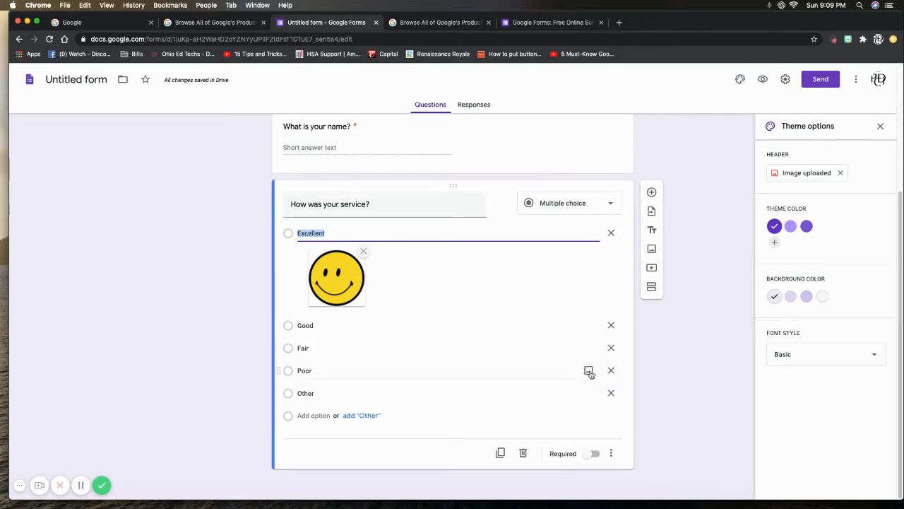
pyautogui.click(589, 372)
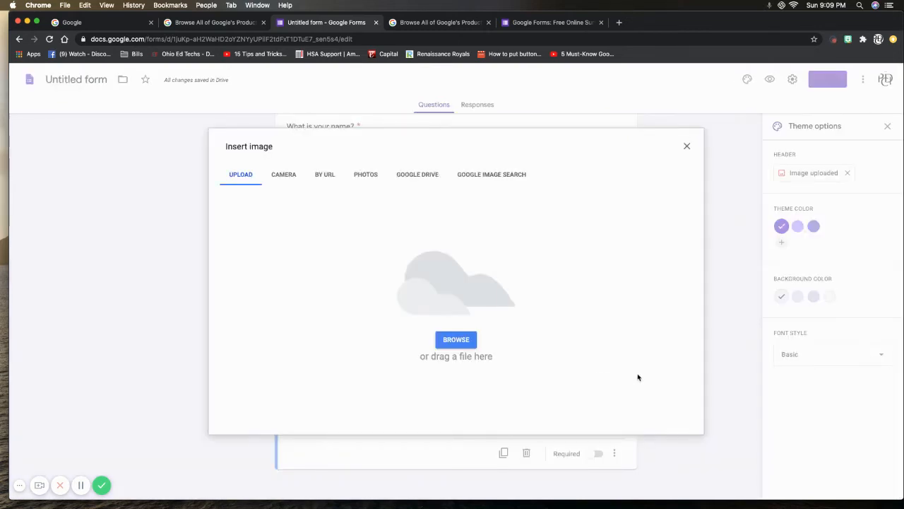
pyautogui.click(454, 340)
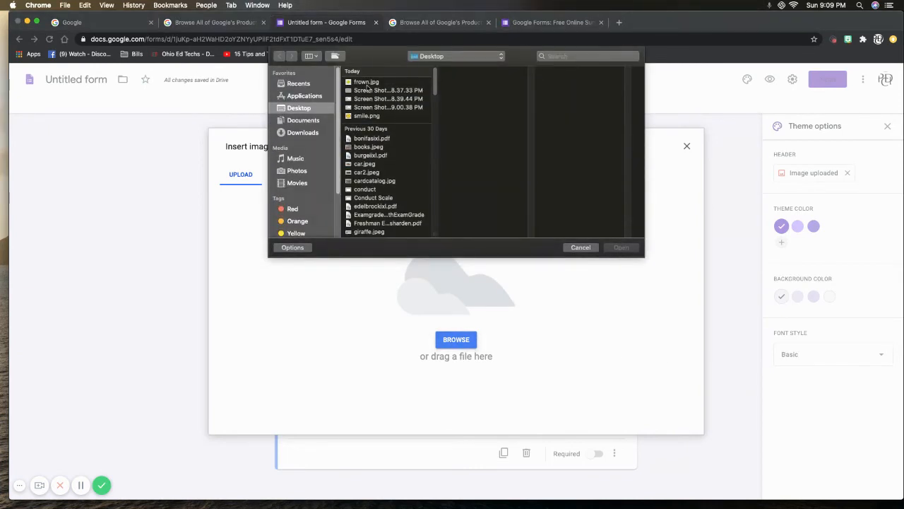
pyautogui.click(367, 84)
pyautogui.click(621, 248)
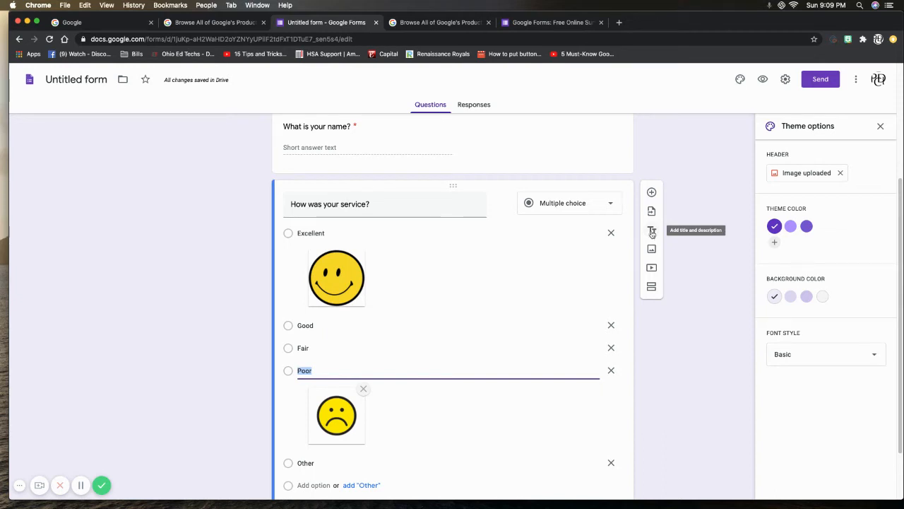
# Add a title and description block below the service question and delete it again.
pyautogui.click(652, 231)
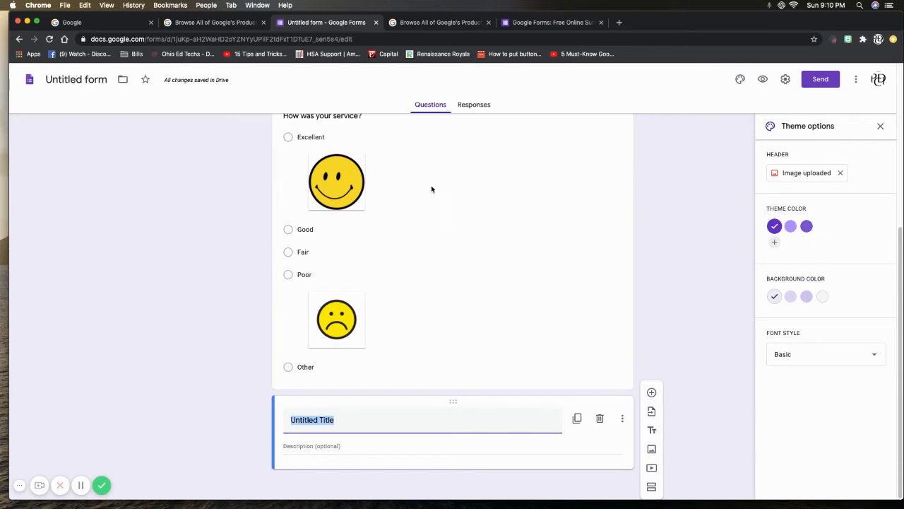
pyautogui.click(600, 420)
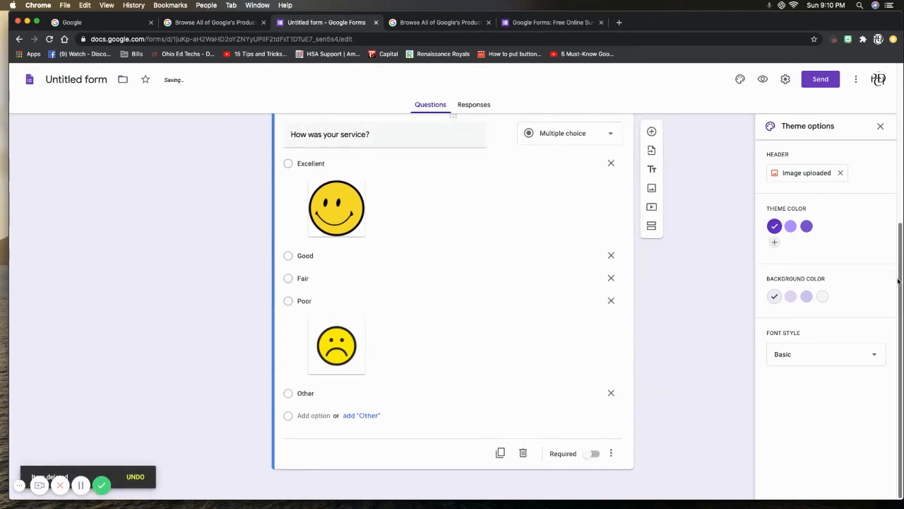
# Preview the survey to check both questions and the answer images, and return to editing the form.
pyautogui.moveTo(901, 280); pyautogui.dragTo(885, 118)
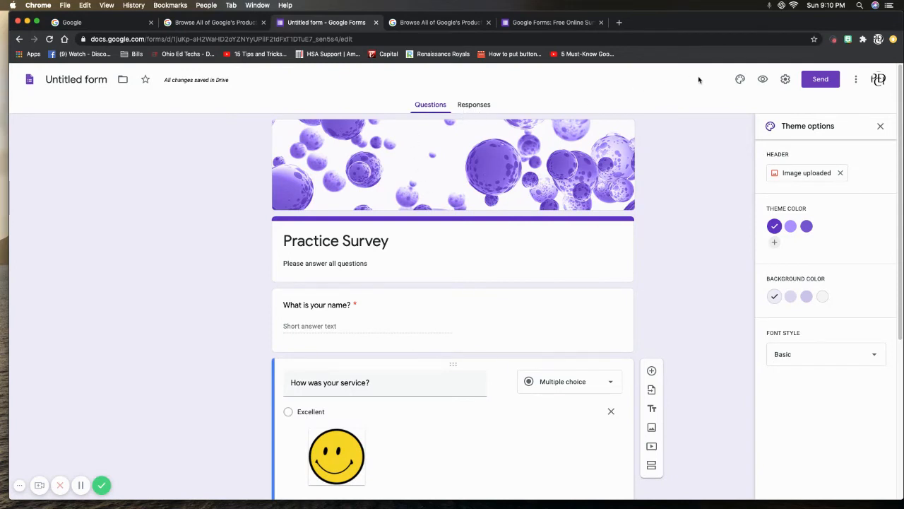
pyautogui.click(763, 82)
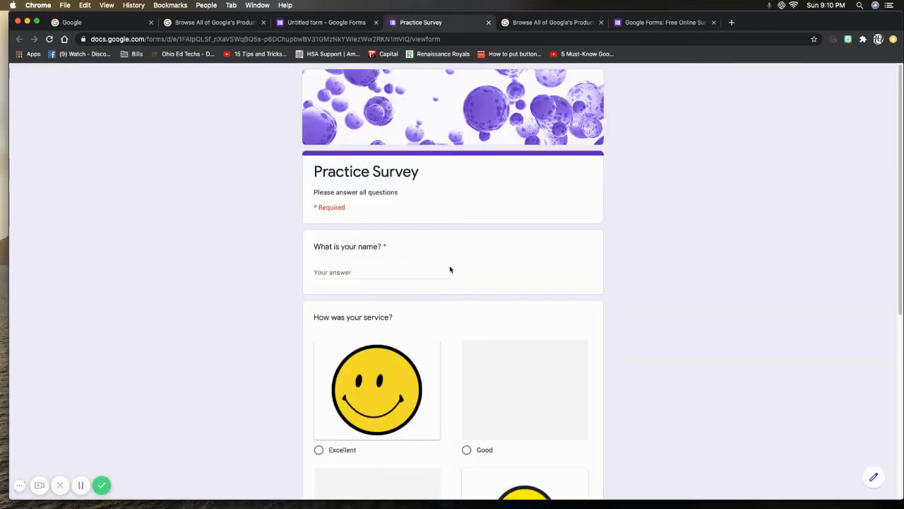
pyautogui.moveTo(900, 171); pyautogui.dragTo(861, 364)
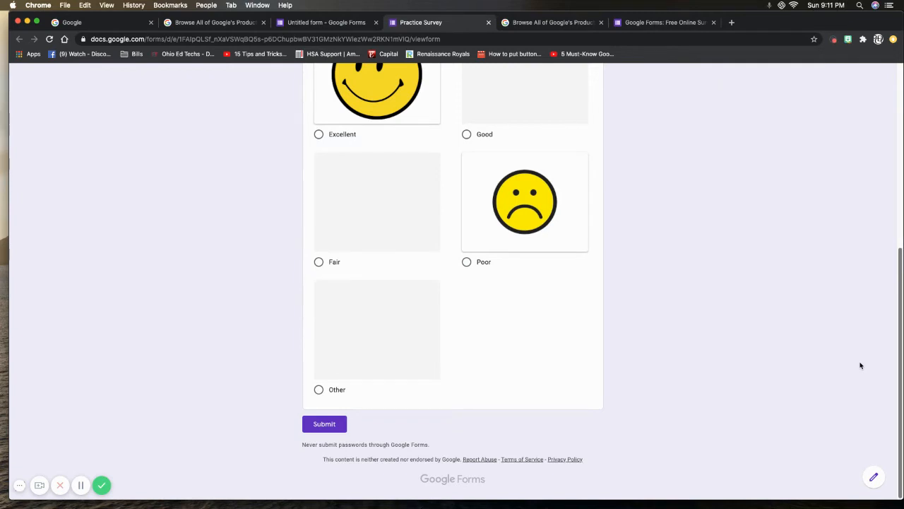
pyautogui.scroll(10, 860, 365)
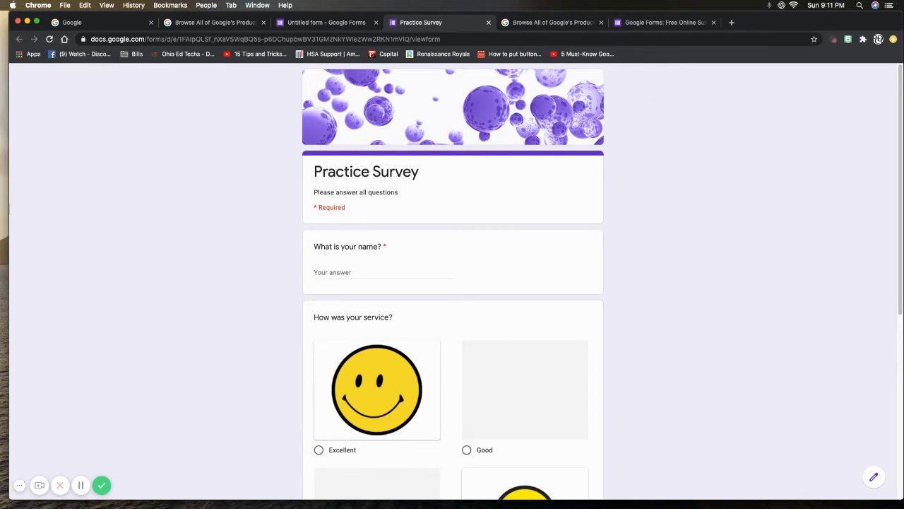
pyautogui.click(875, 479)
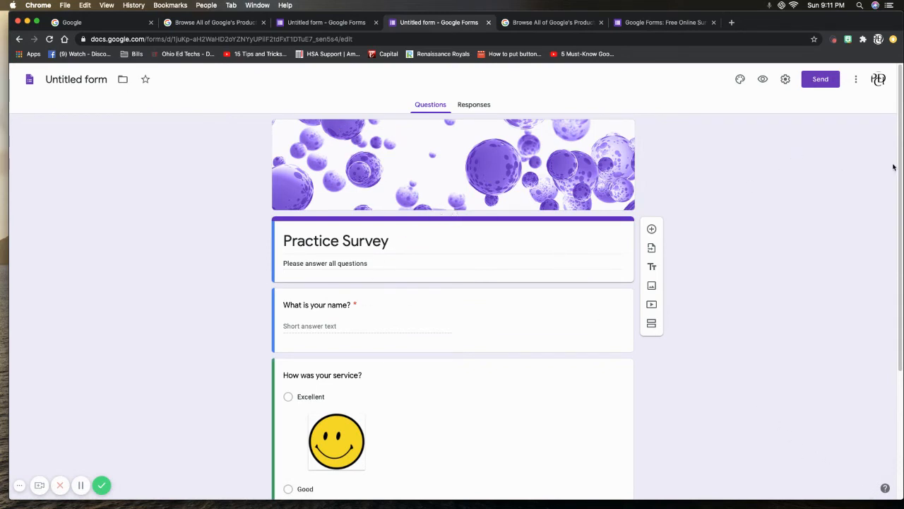
pyautogui.moveTo(900, 169); pyautogui.dragTo(893, 137)
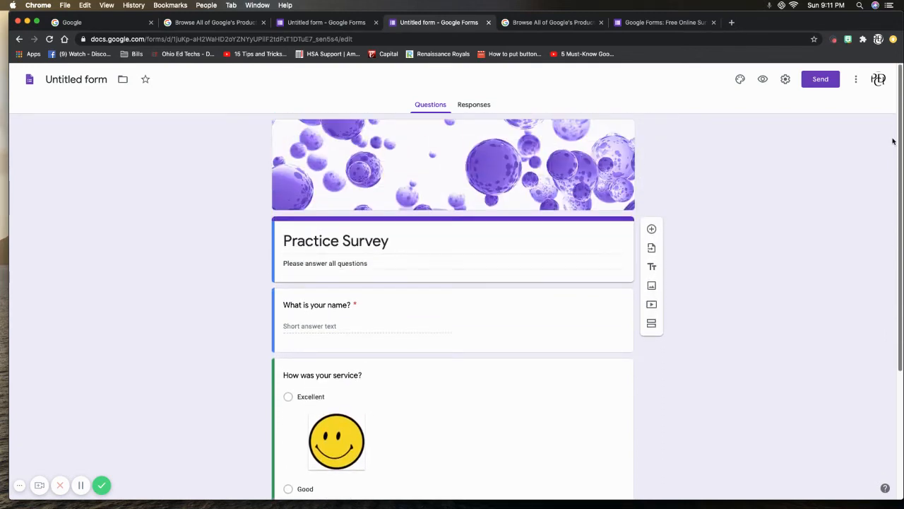
pyautogui.moveTo(893, 142); pyautogui.dragTo(877, 155)
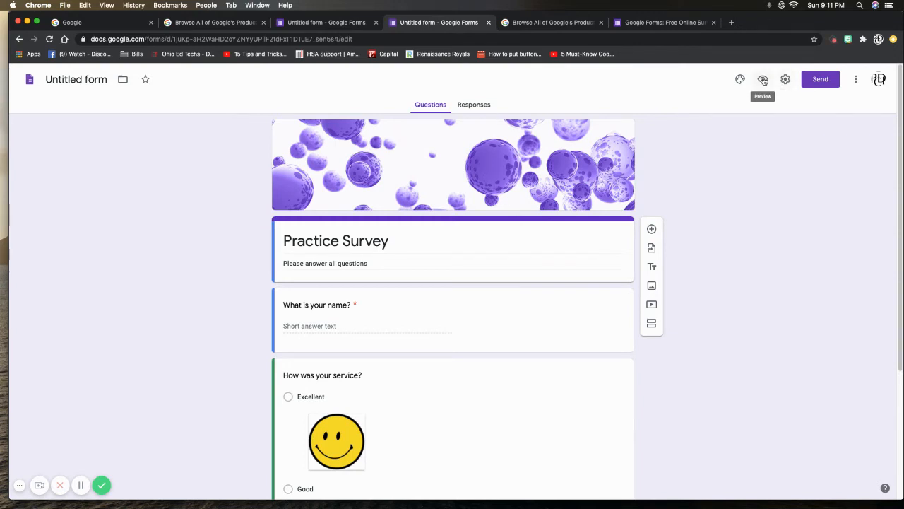
# Preview the survey again and submit a test response with a respondent's name and Excellent as the service rating.
pyautogui.click(763, 80)
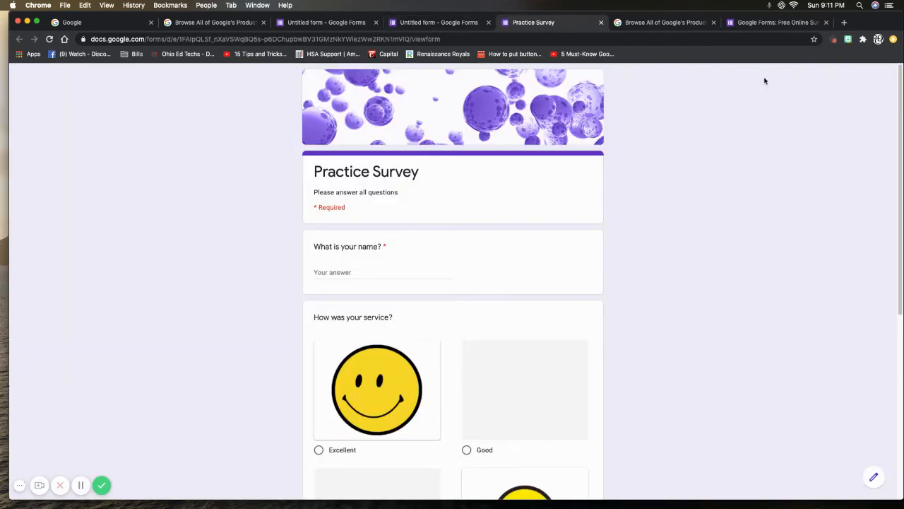
pyautogui.scroll(-3, 900, 163)
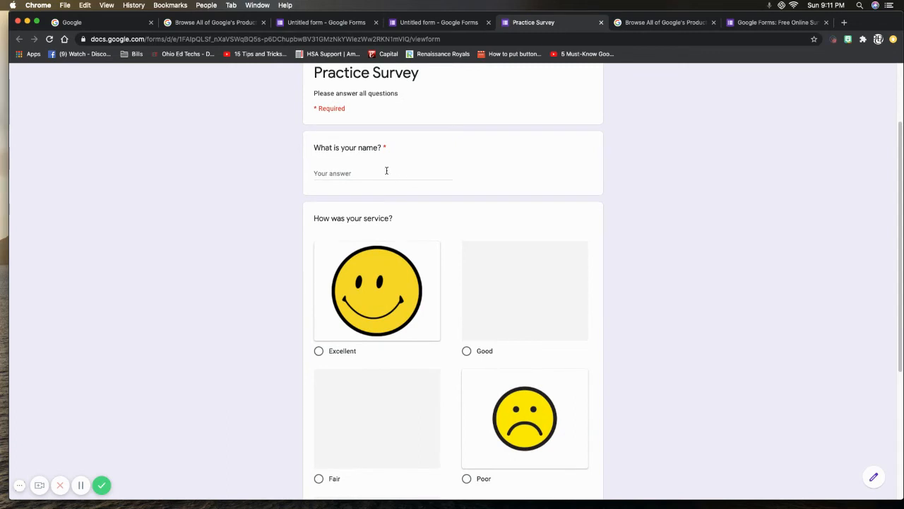
pyautogui.click(388, 170)
pyautogui.write('Sam')
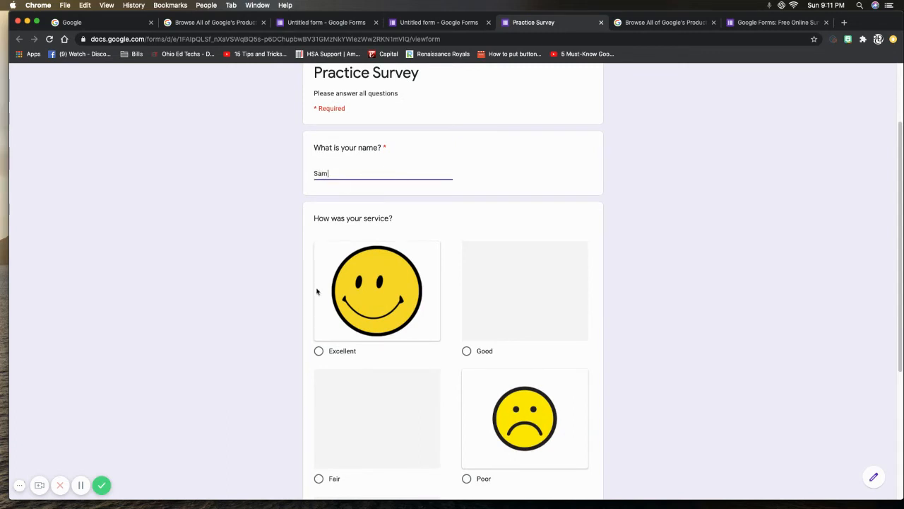
pyautogui.click(319, 351)
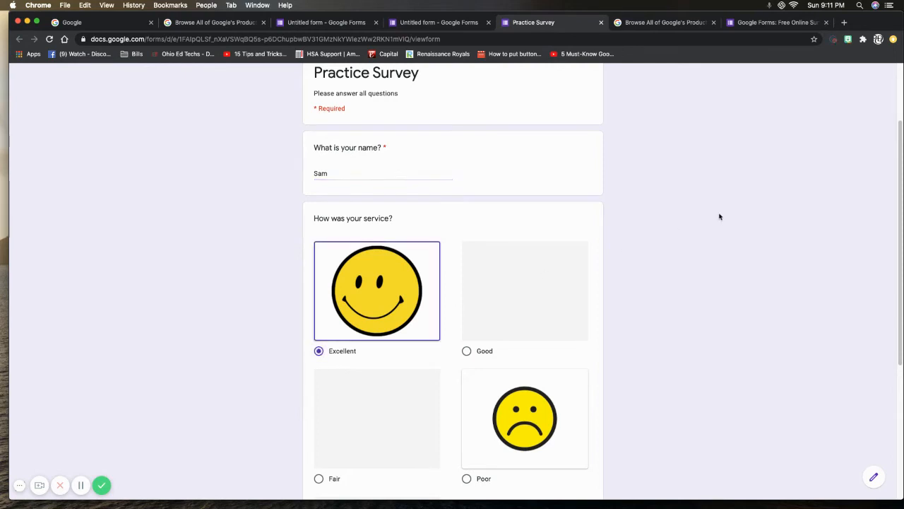
pyautogui.moveTo(892, 198); pyautogui.dragTo(883, 380)
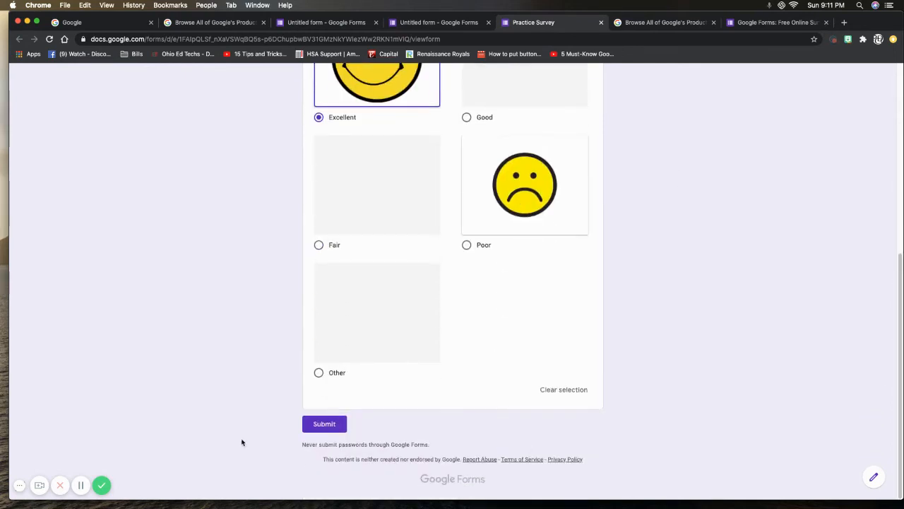
pyautogui.click(326, 426)
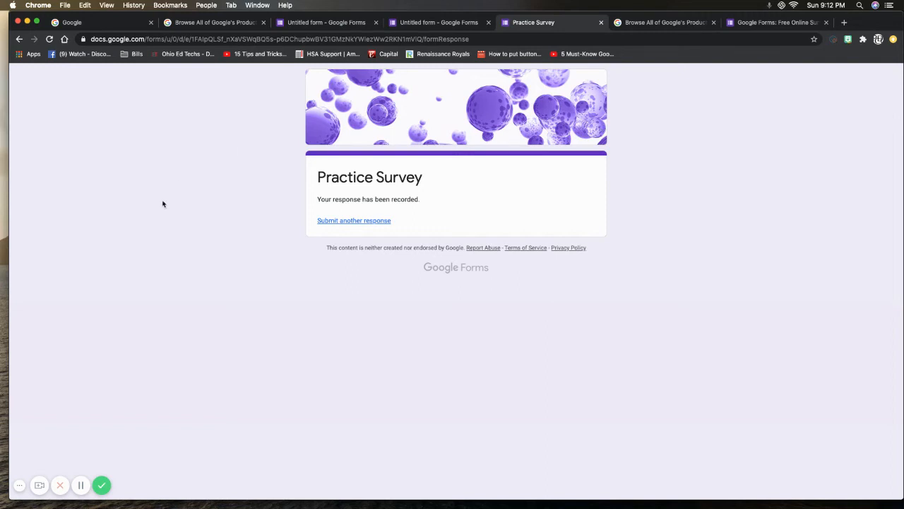
# Submit another test response to the survey with a different respondent's name and Good as the service rating.
pyautogui.click(352, 221)
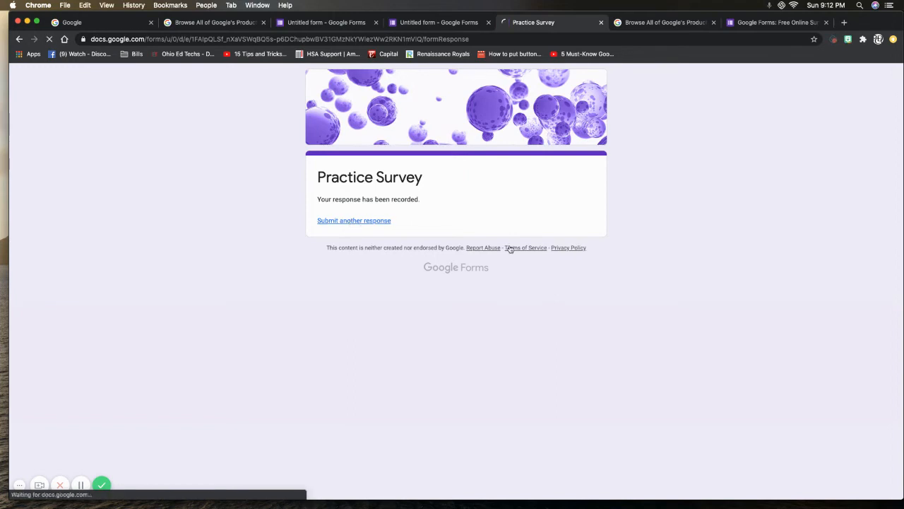
pyautogui.click(345, 268)
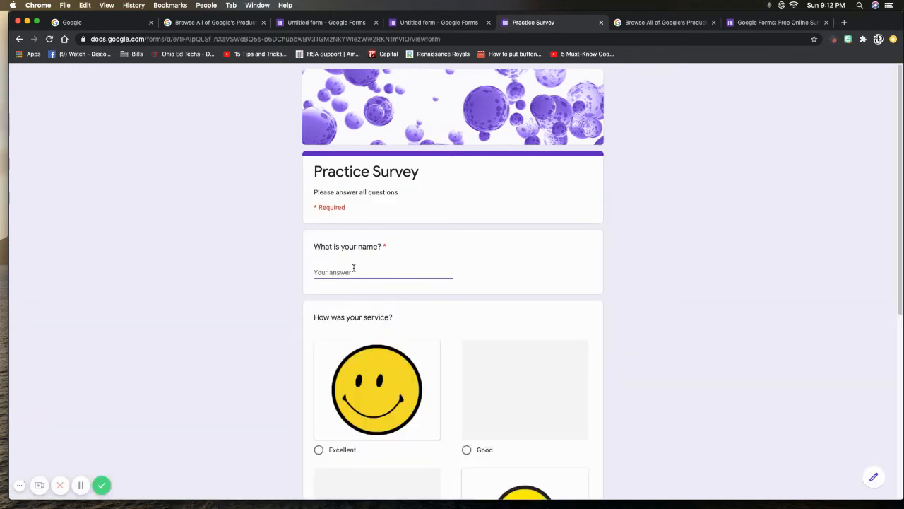
pyautogui.write('tom')
pyautogui.press('BackSpace')
pyautogui.press('BackSpace')
pyautogui.press('BackSpace')
pyautogui.write('Tom')
pyautogui.click(467, 450)
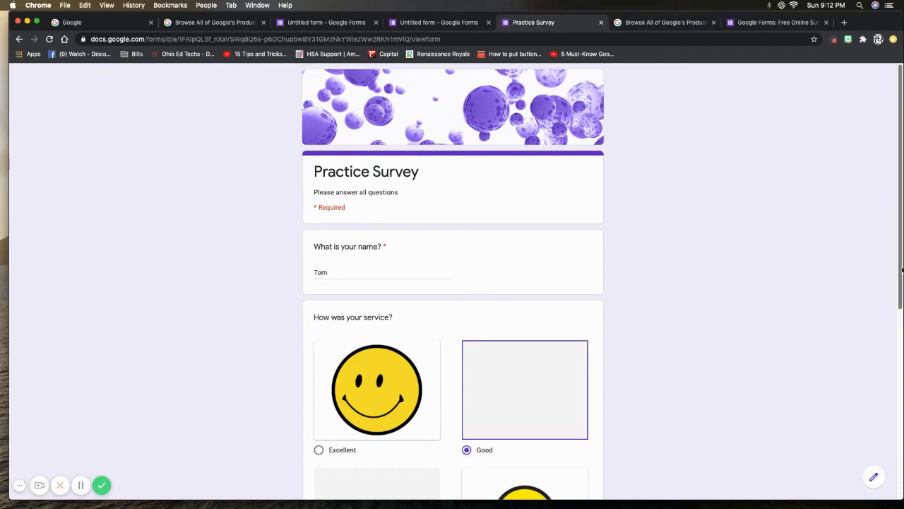
pyautogui.scroll(-2, 888, 267)
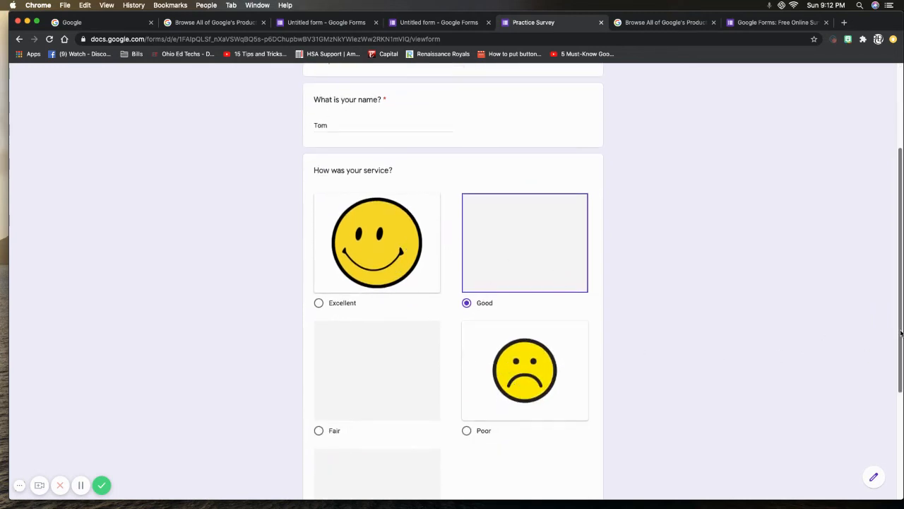
pyautogui.scroll(-3, 887, 394)
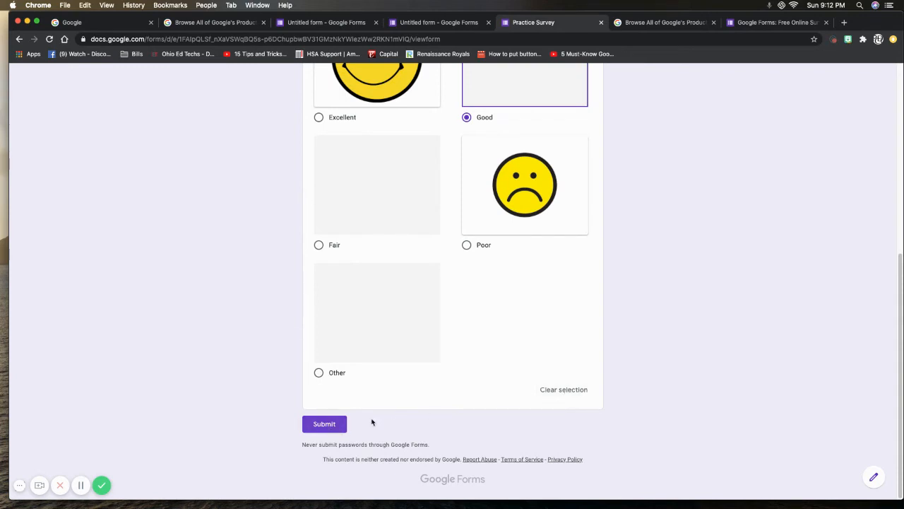
pyautogui.click(325, 424)
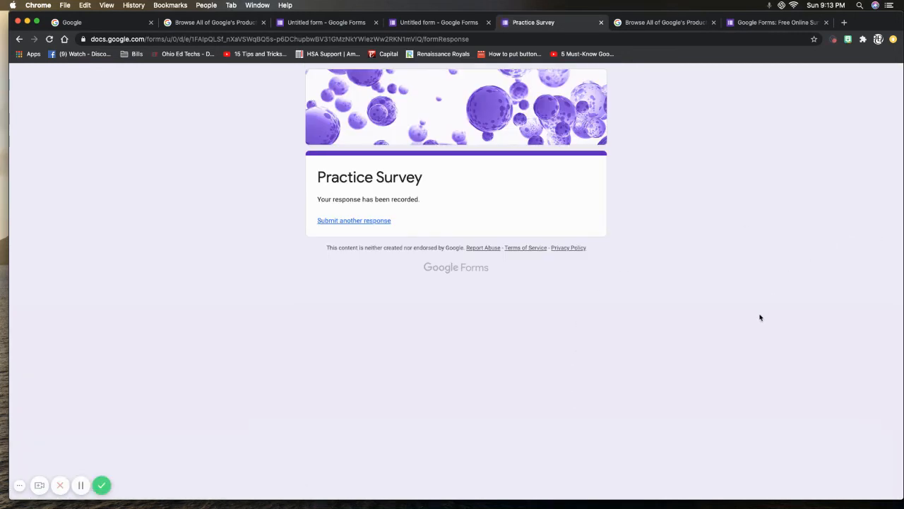
# Return from the blank survey to the form editor and examine the response summary, including the service rating pie chart.
pyautogui.click(358, 221)
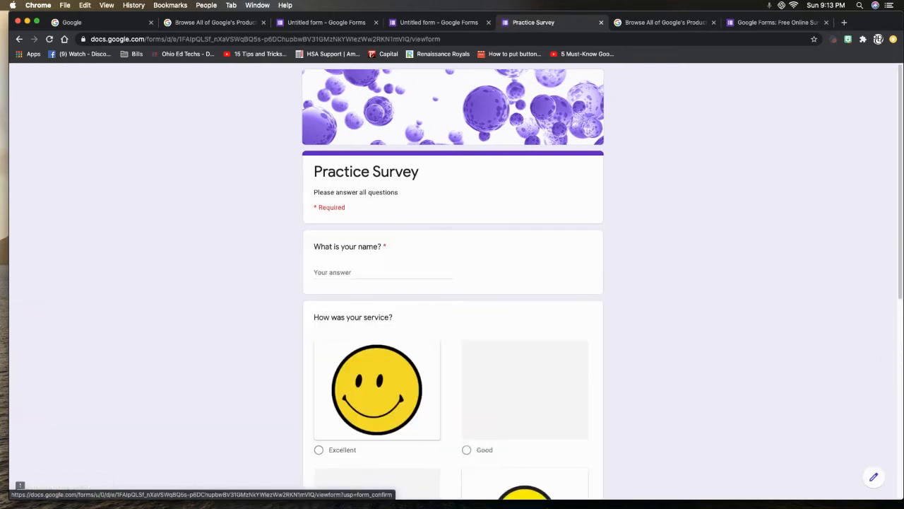
pyautogui.click(873, 480)
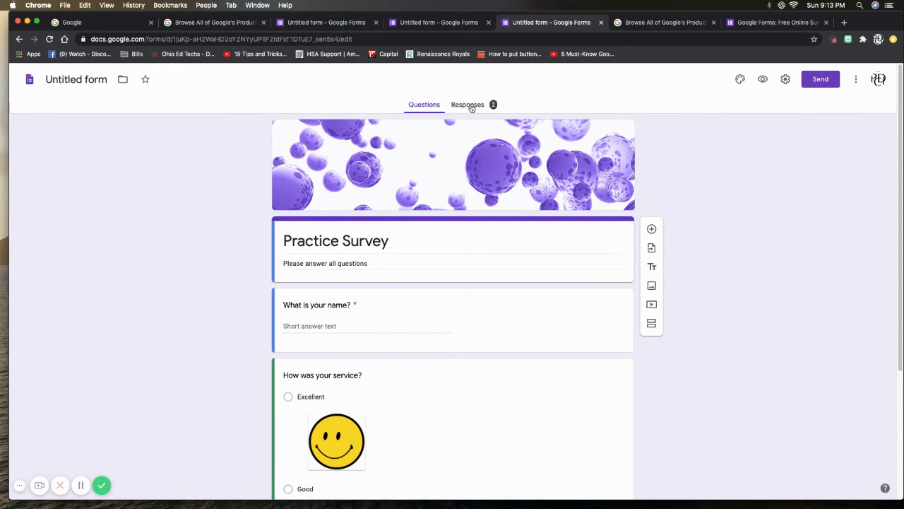
pyautogui.click(469, 105)
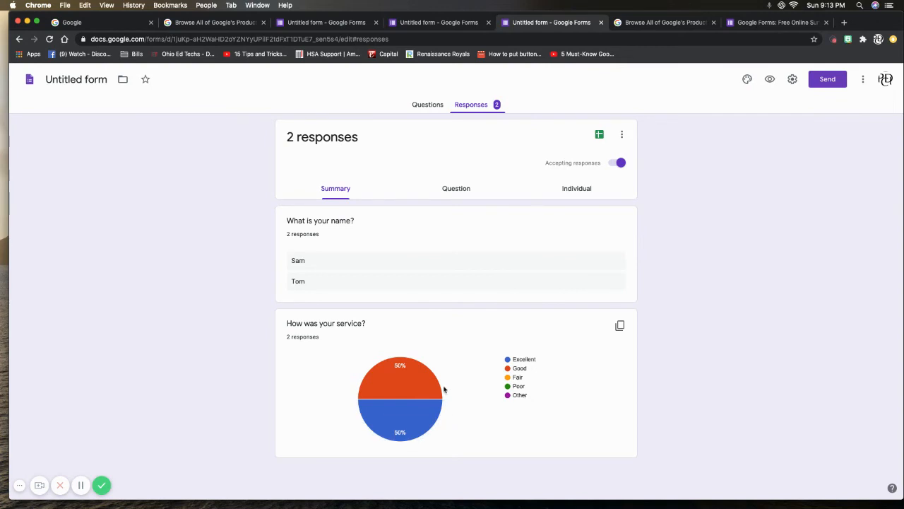
pyautogui.moveTo(420, 425)
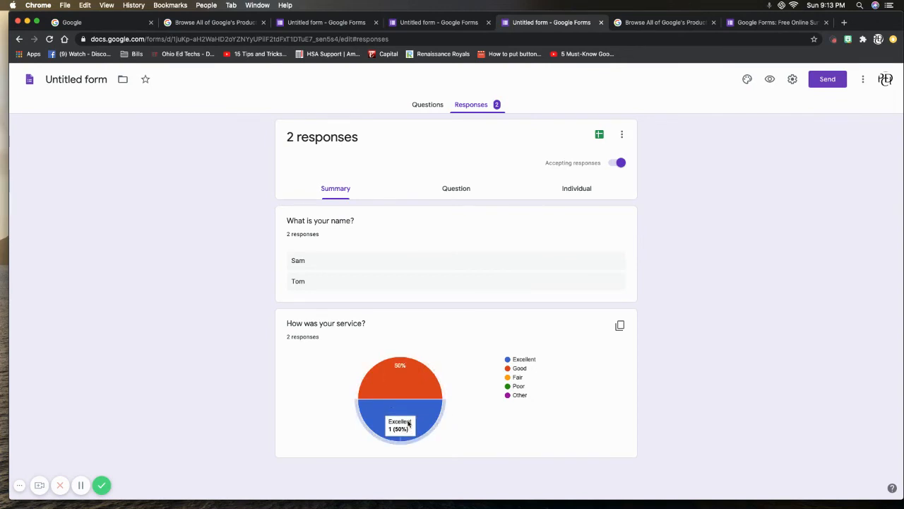
pyautogui.moveTo(427, 392)
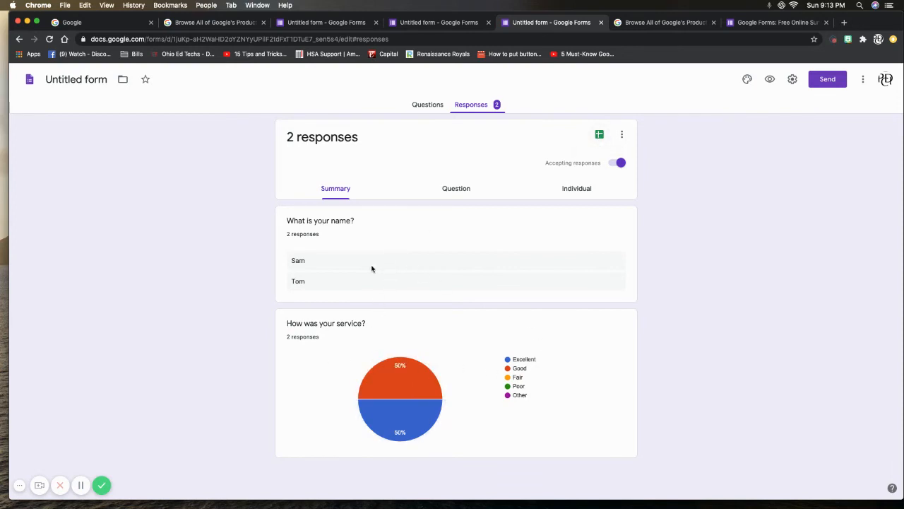
# View the responses by question and by individual respondent, and return to the form's questions.
pyautogui.click(600, 136)
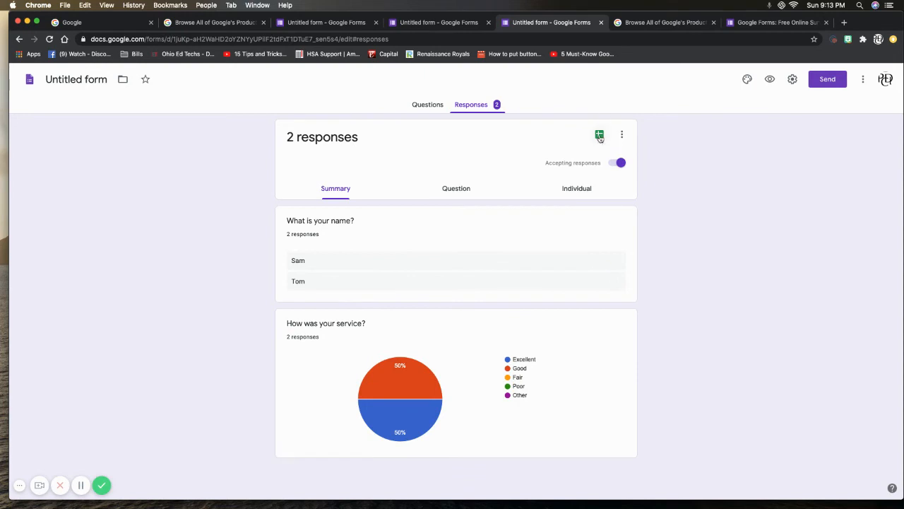
pyautogui.click(456, 190)
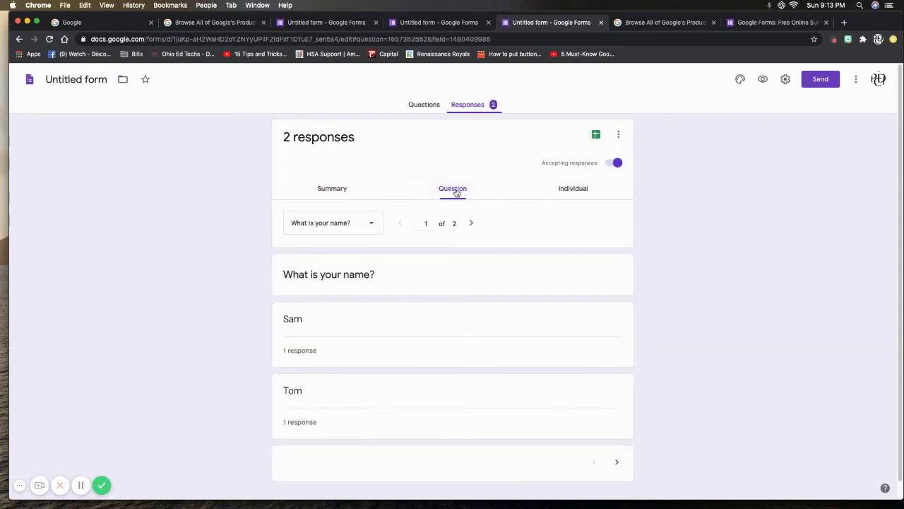
pyautogui.click(574, 188)
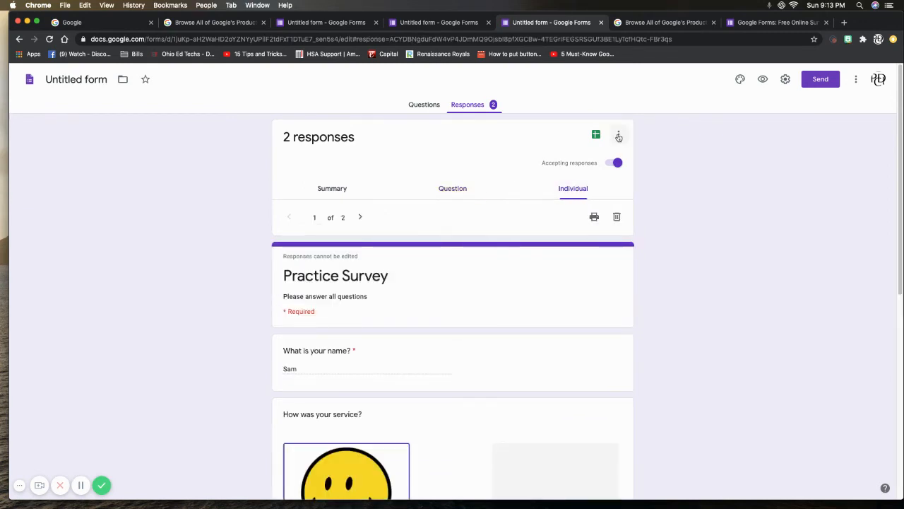
pyautogui.click(425, 106)
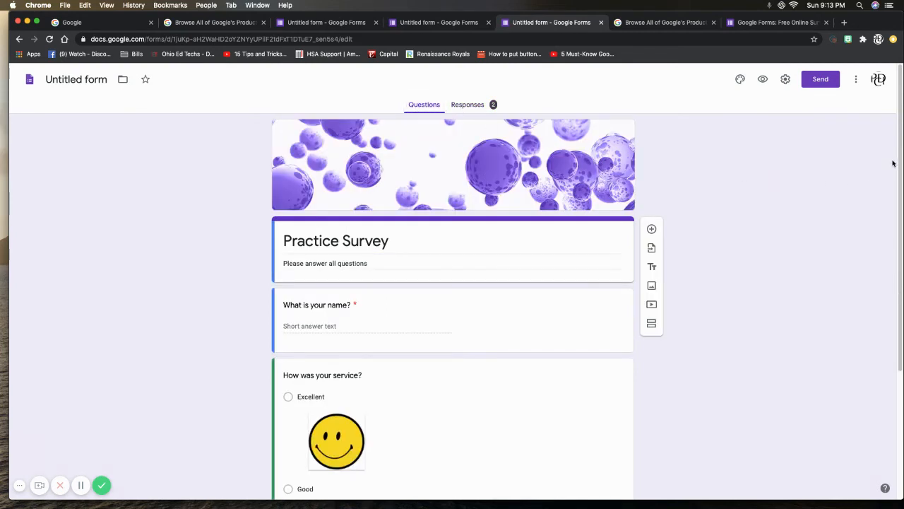
# Review the form's general, presentation and quiz settings, and save them without changing any option.
pyautogui.moveTo(900, 163); pyautogui.dragTo(881, 134)
pyautogui.click(787, 81)
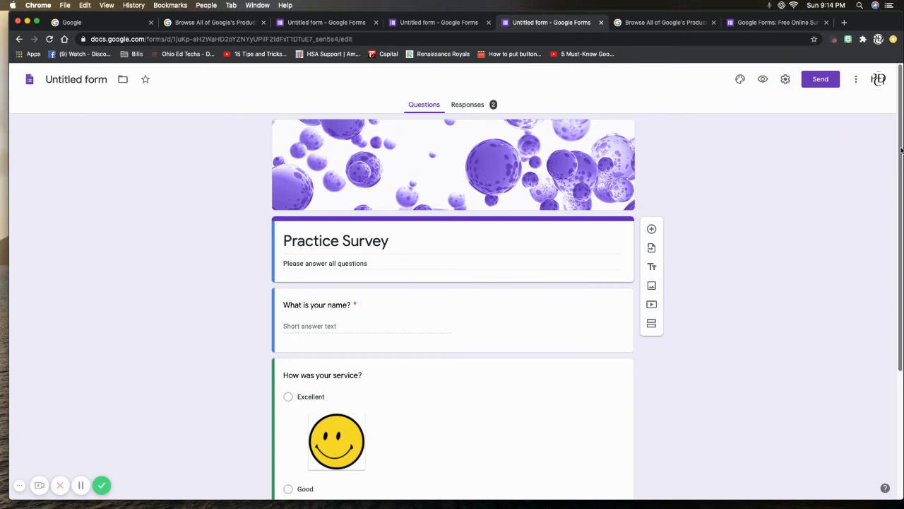
pyautogui.scroll(-5, 857, 328)
pyautogui.scroll(5, 855, 311)
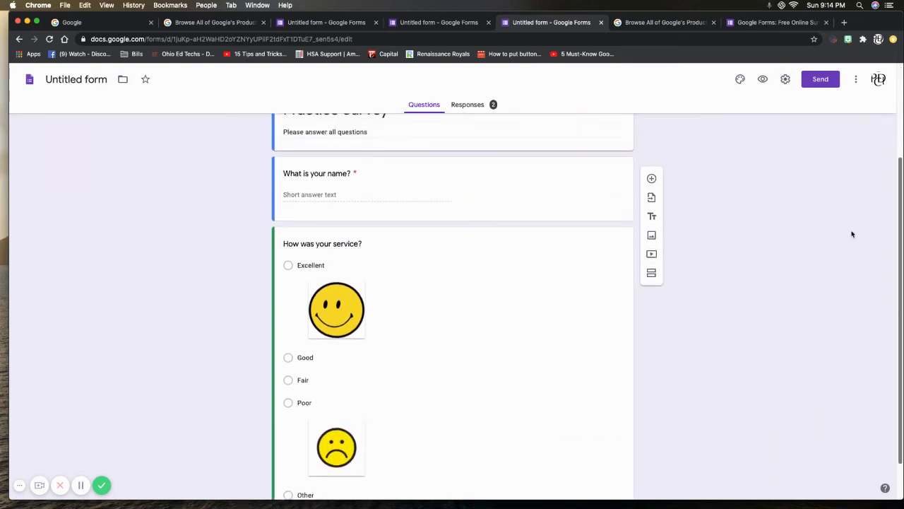
pyautogui.click(786, 80)
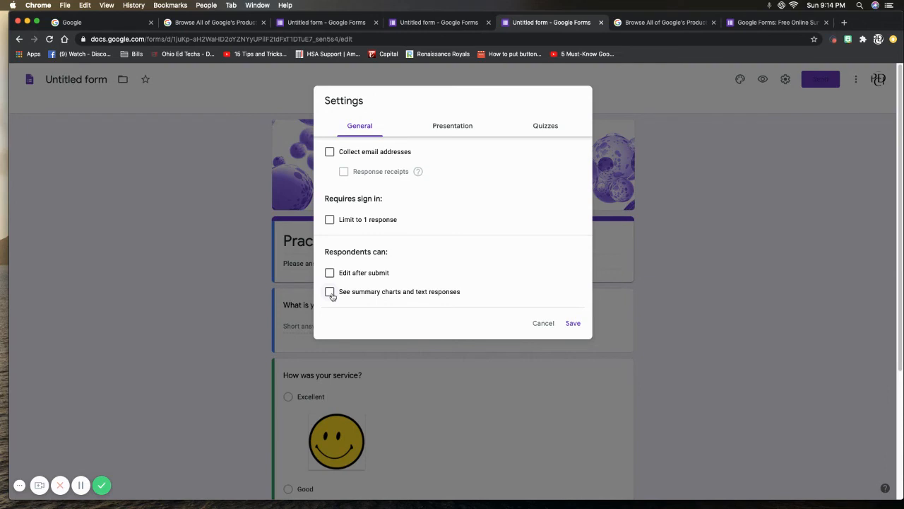
pyautogui.click(453, 126)
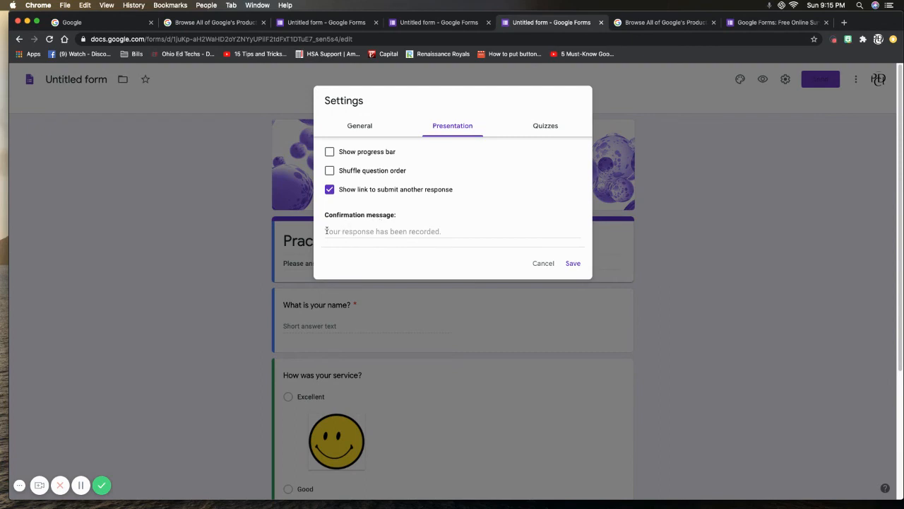
pyautogui.click(326, 231)
pyautogui.click(544, 126)
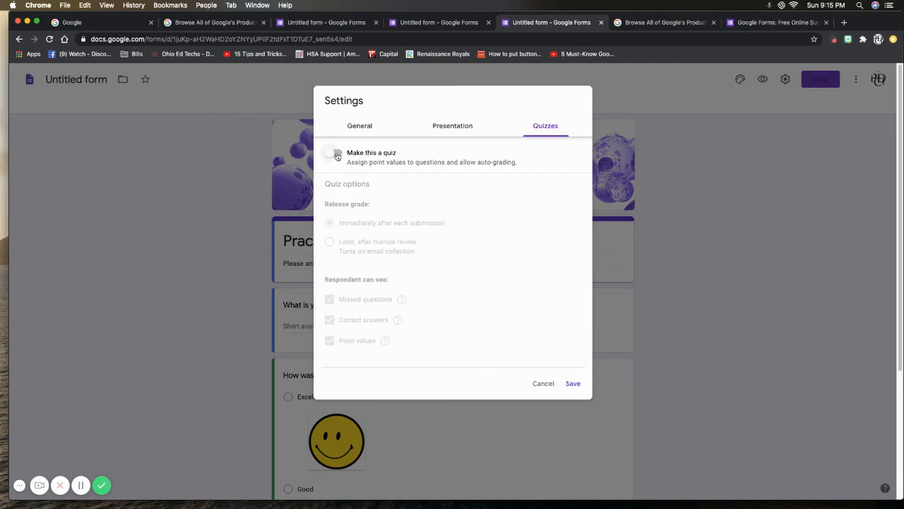
pyautogui.click(452, 127)
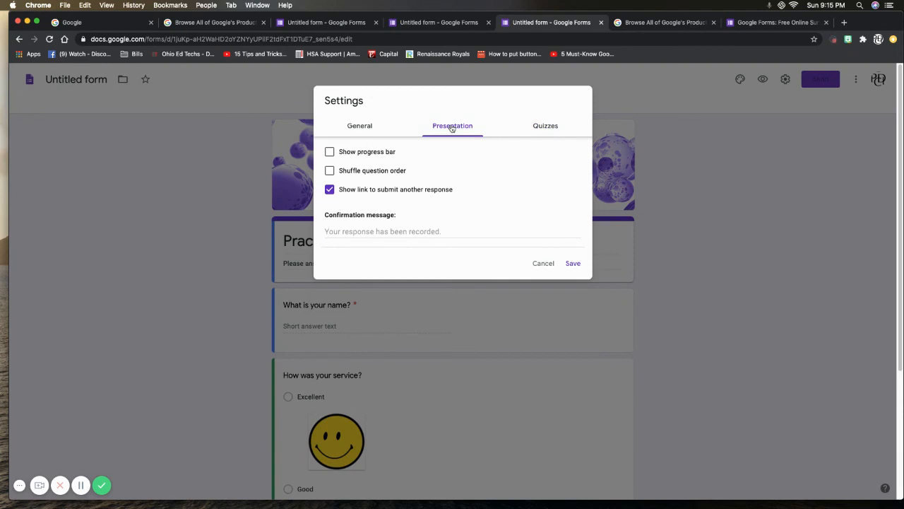
pyautogui.click(368, 130)
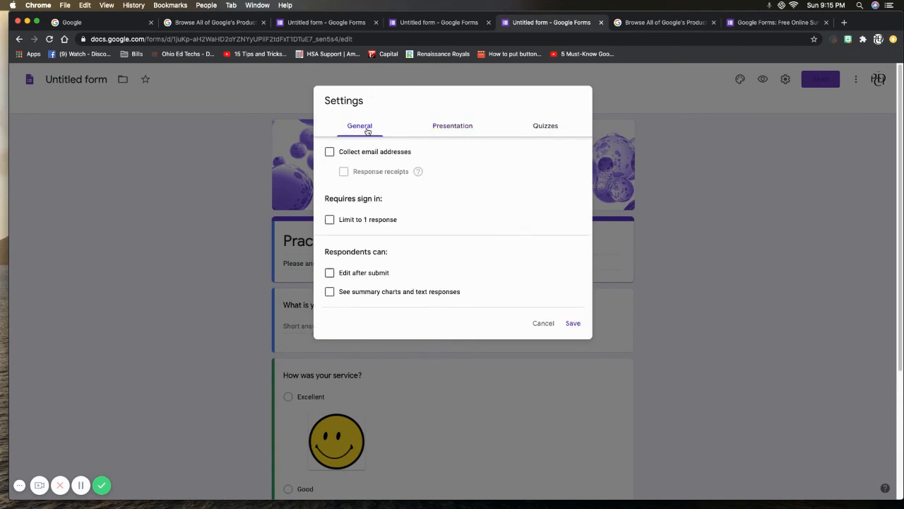
pyautogui.click(450, 127)
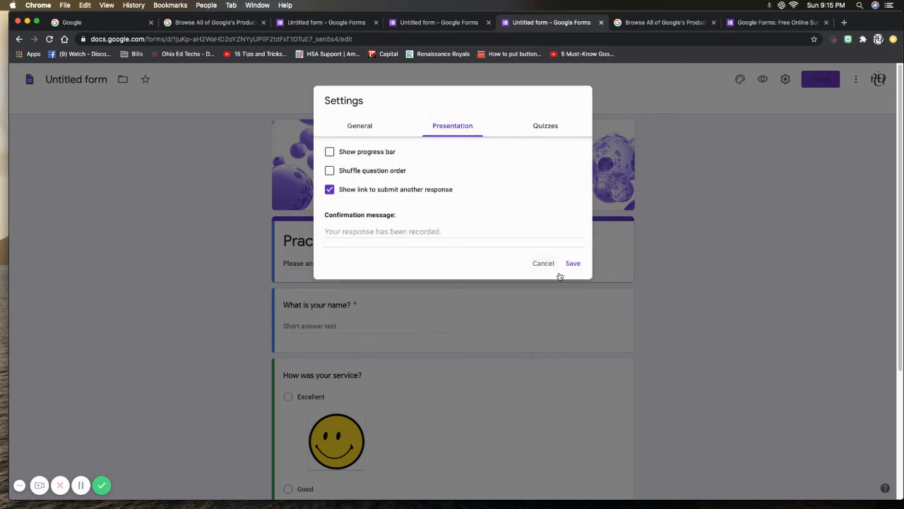
pyautogui.click(573, 263)
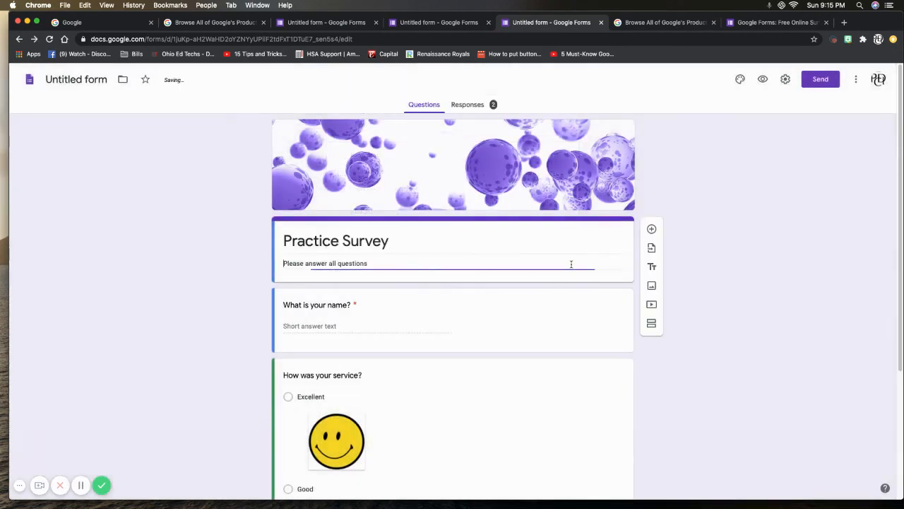
# Open the form's sending options and copy a shortened link to the survey.
pyautogui.click(856, 80)
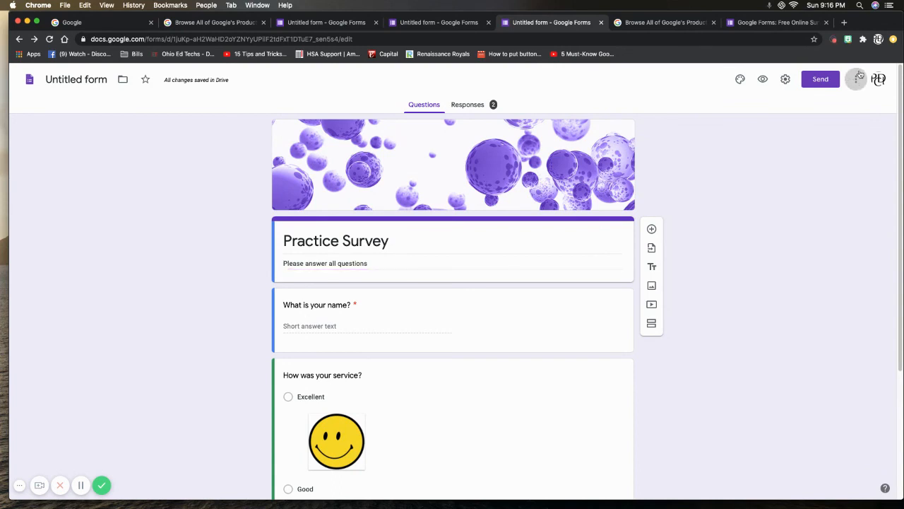
pyautogui.click(820, 79)
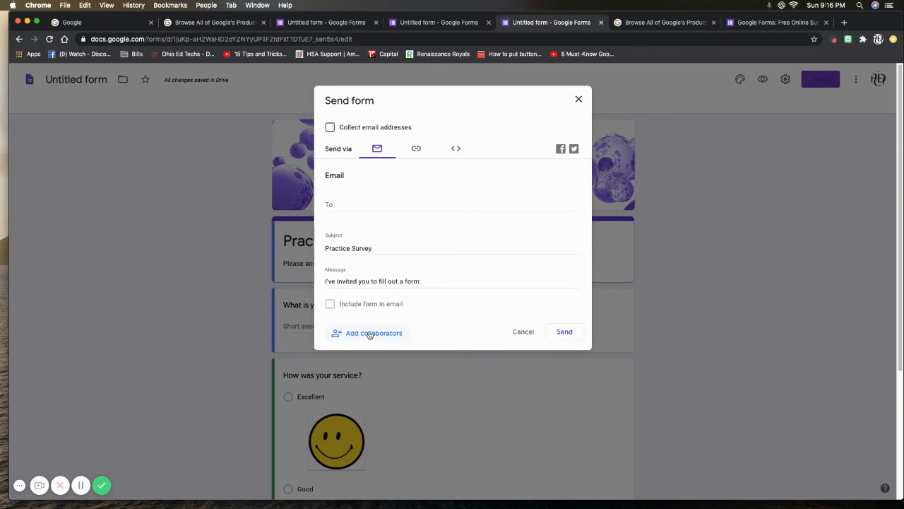
pyautogui.click(417, 149)
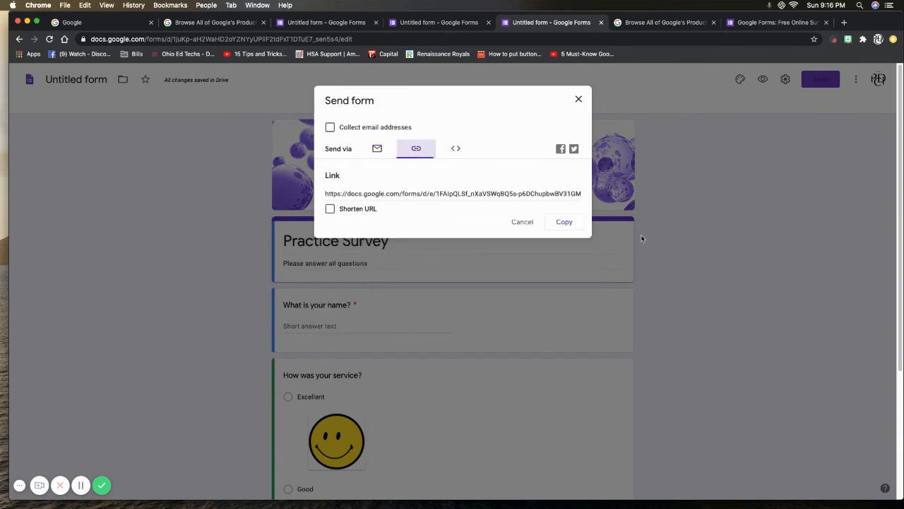
pyautogui.click(331, 210)
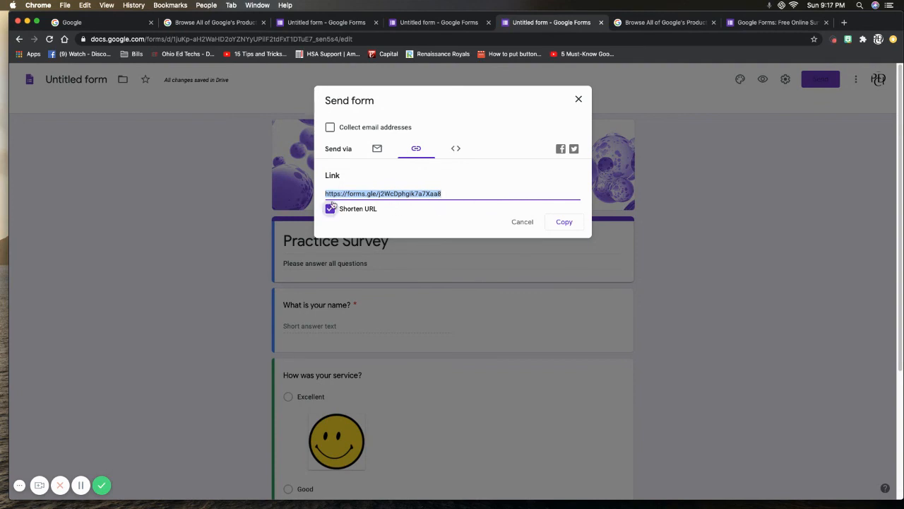
pyautogui.click(561, 222)
# Check the embed HTML option for sending the form, return to the link option, and close without sending.
pyautogui.click(456, 150)
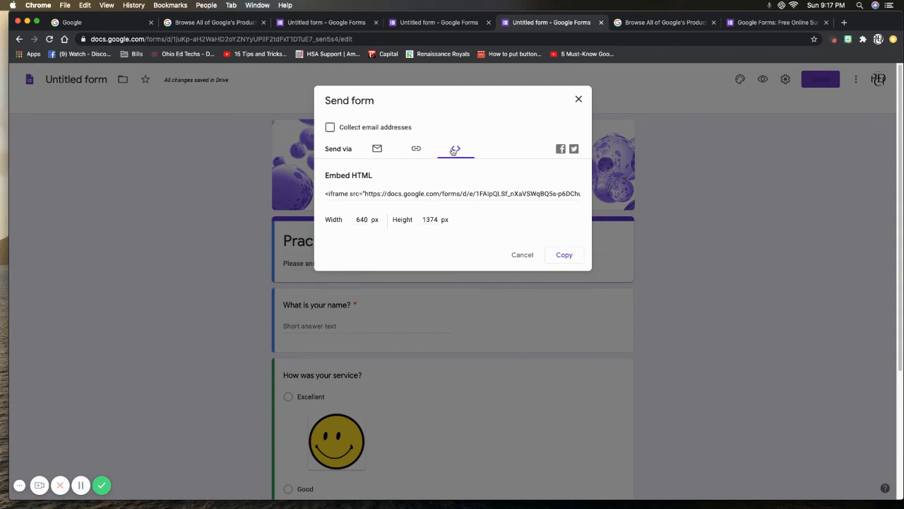
pyautogui.click(416, 151)
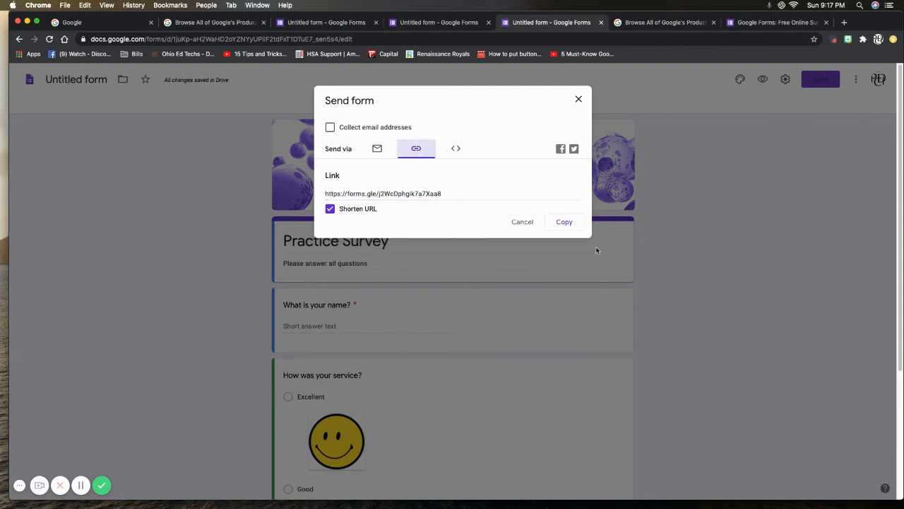
pyautogui.click(522, 223)
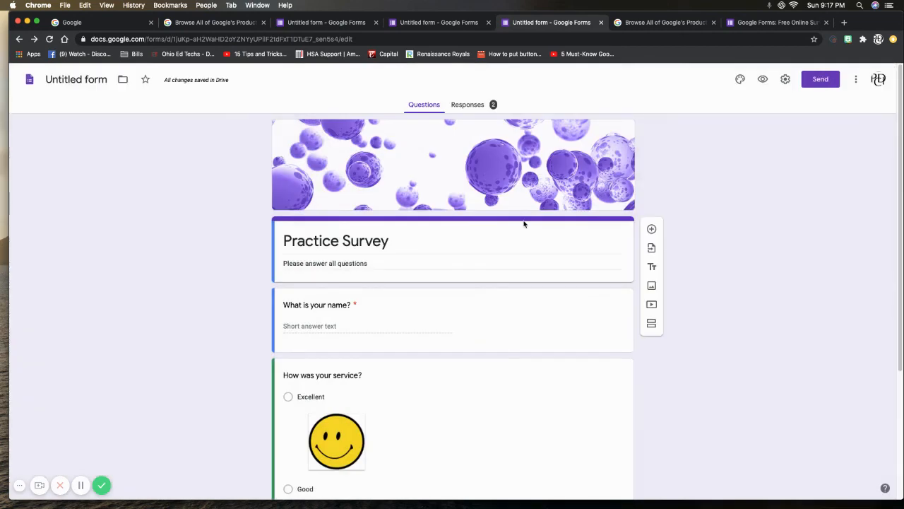